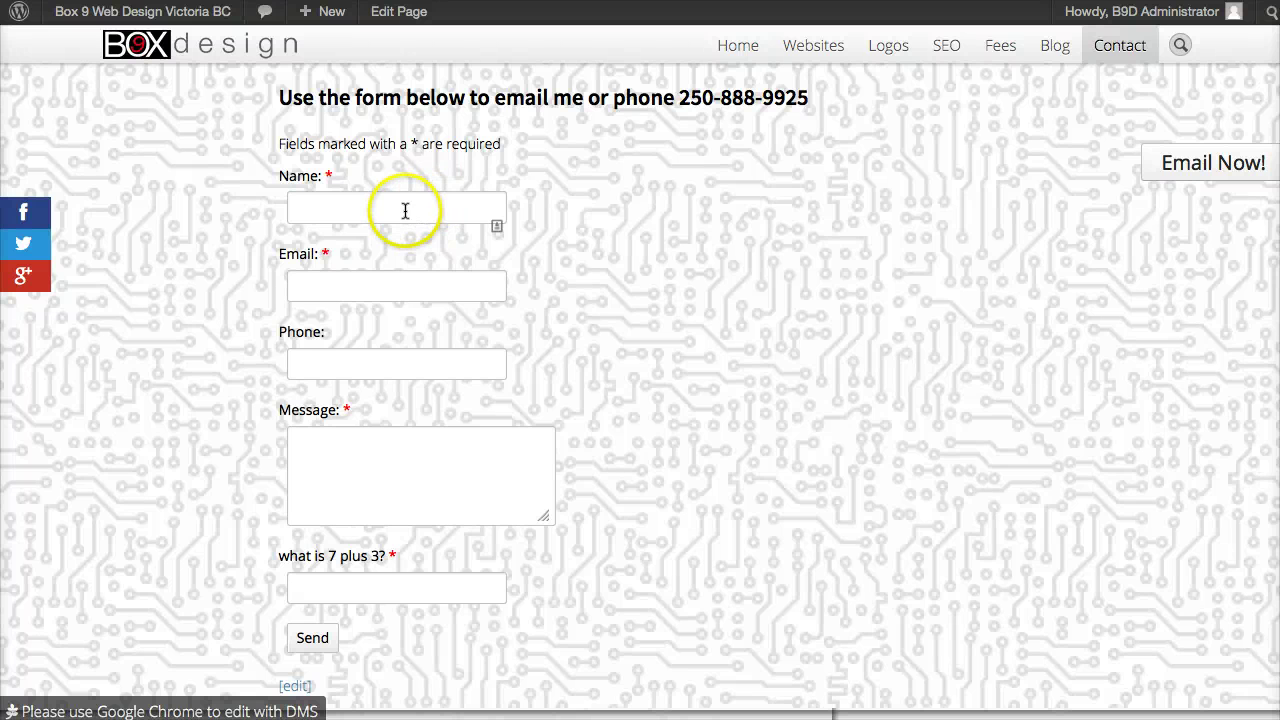
# Step: Fill the contact form's Name and Email fields with the browser's suggested sender details
pyautogui.click(388, 209)
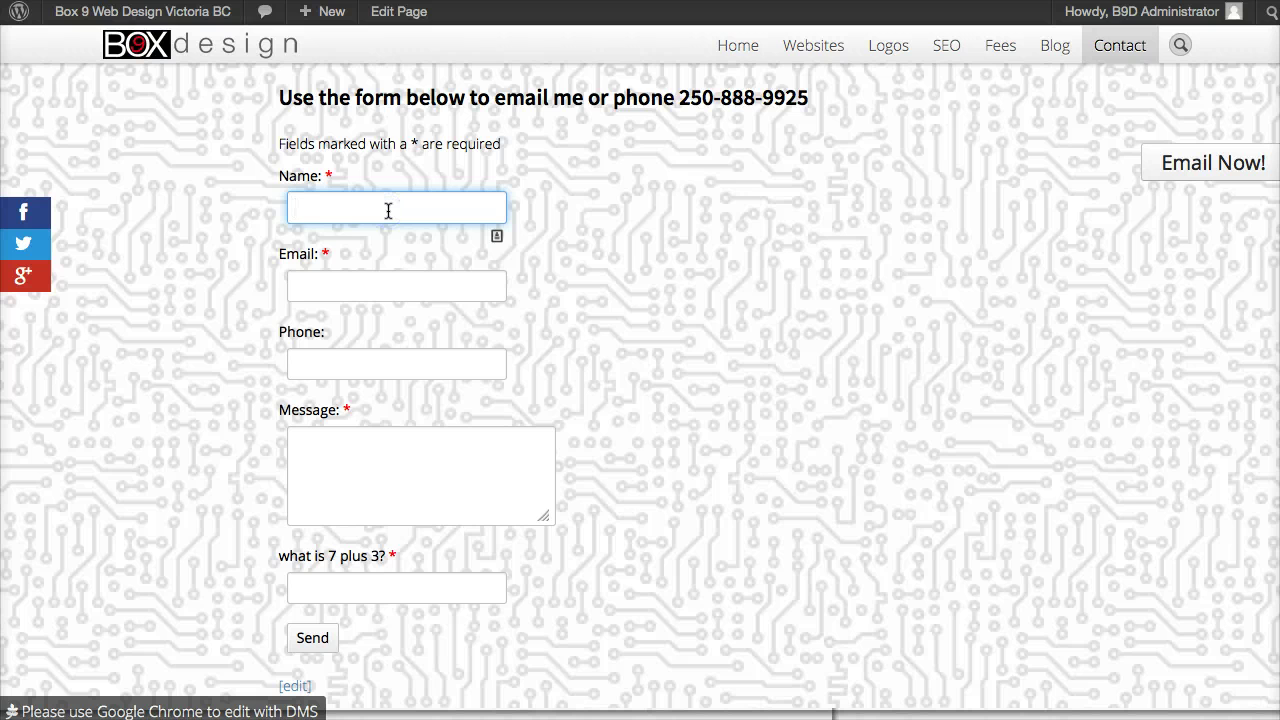
pyautogui.write('Paul')
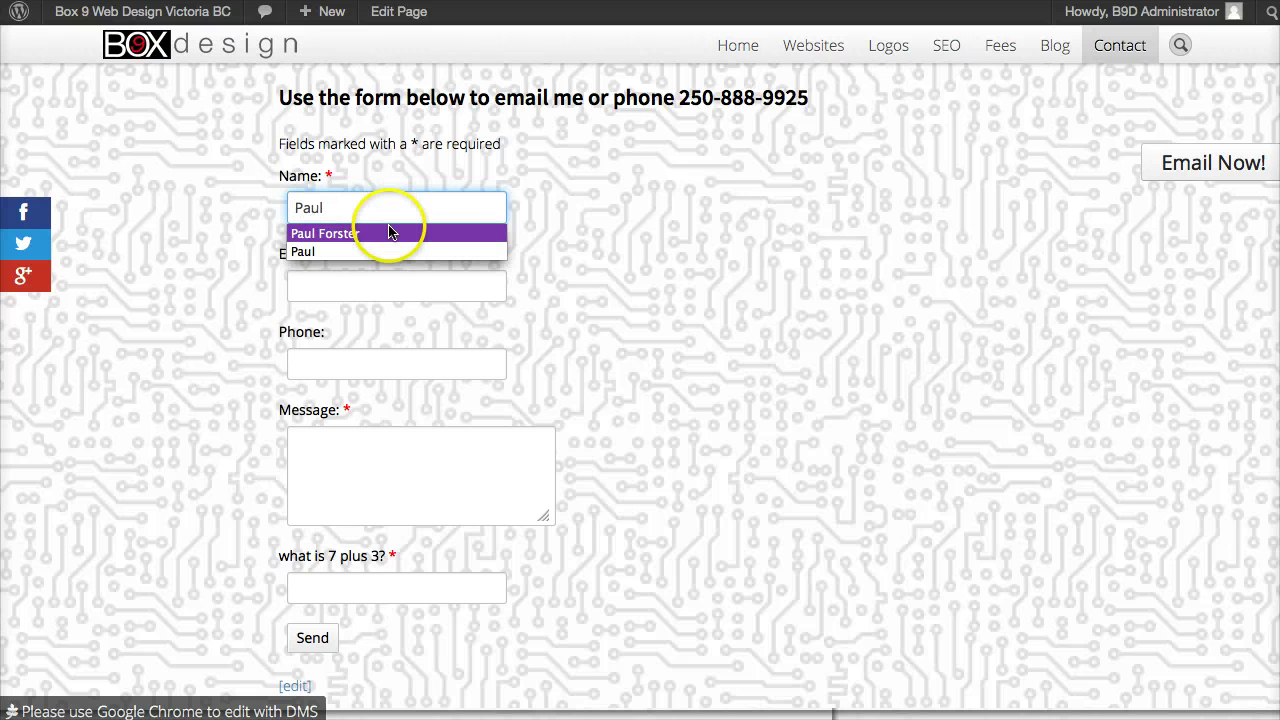
pyautogui.click(388, 233)
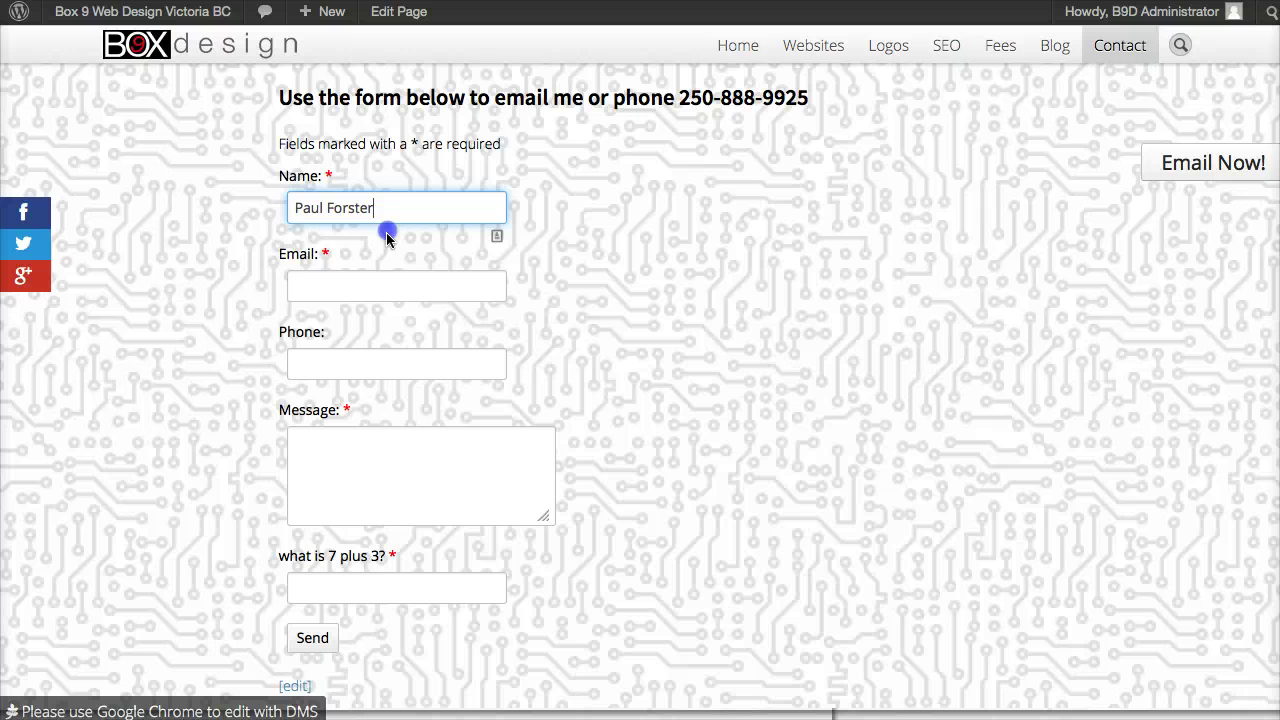
pyautogui.click(362, 280)
pyautogui.click(366, 338)
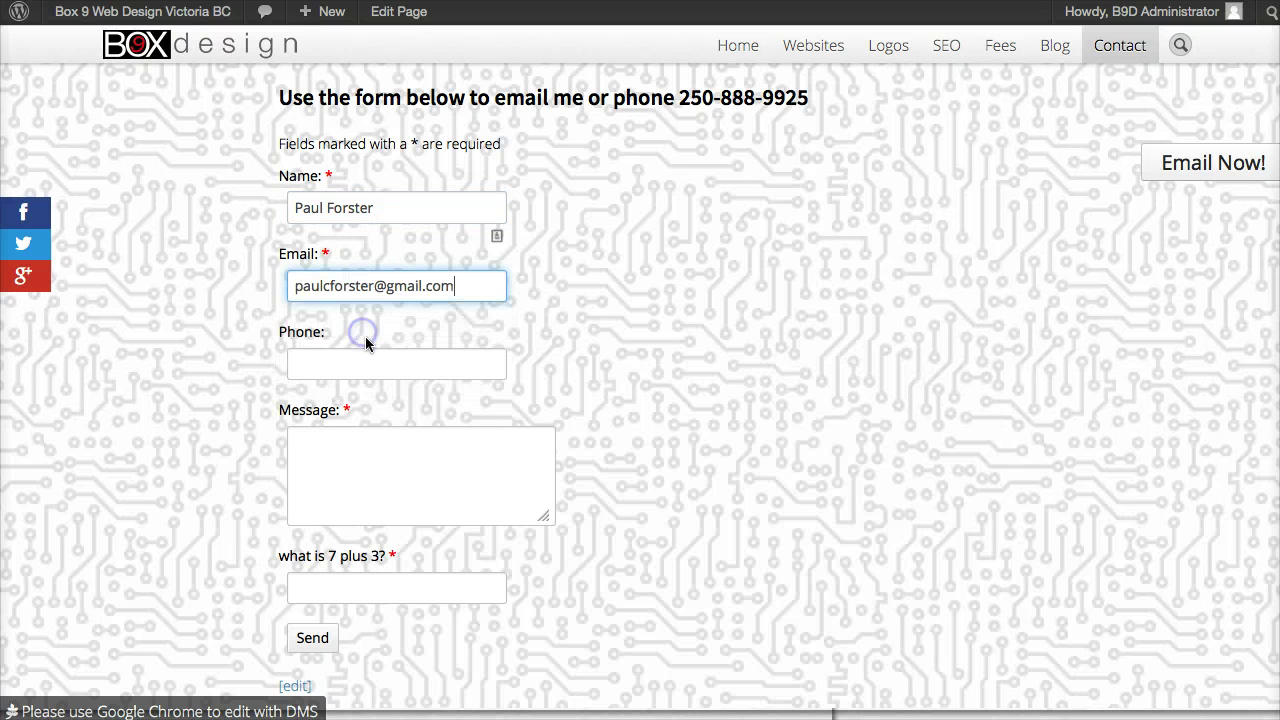
# Step: Add a message, answer 10 to 'what is 7 plus 3?', and send the test
pyautogui.click(353, 439)
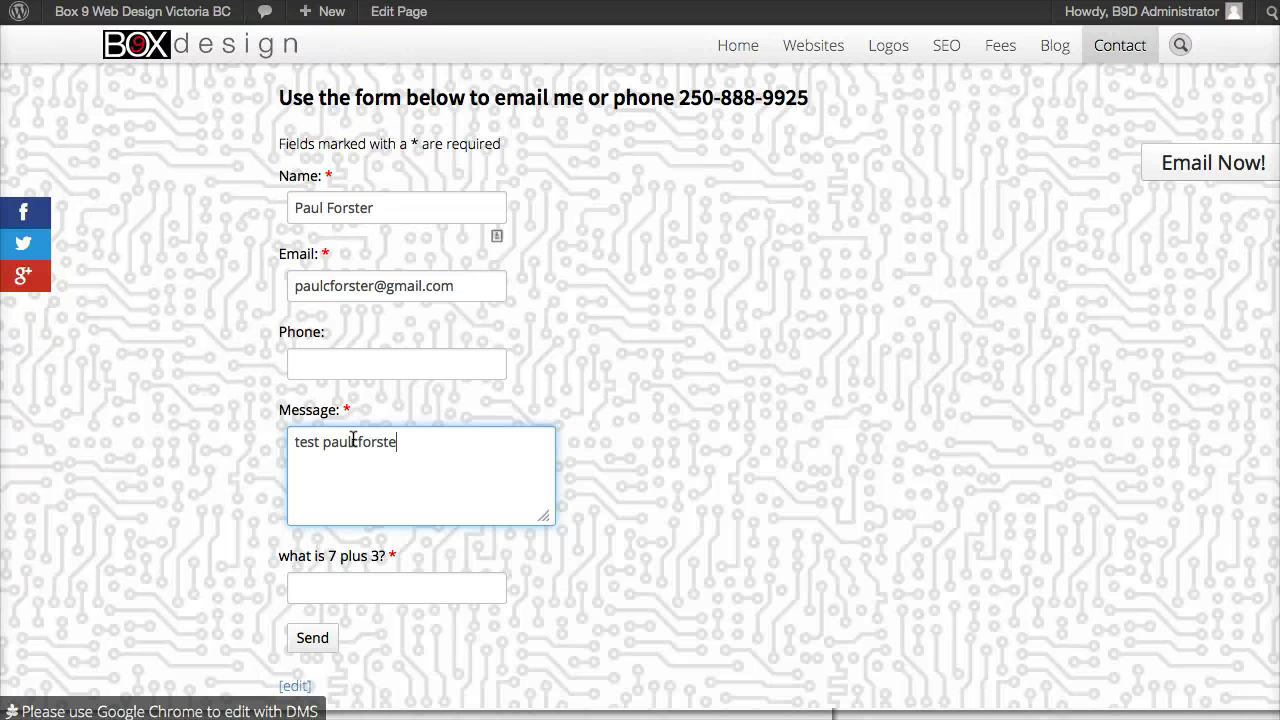
pyautogui.click(369, 594)
pyautogui.write('10')
pyautogui.click(318, 641)
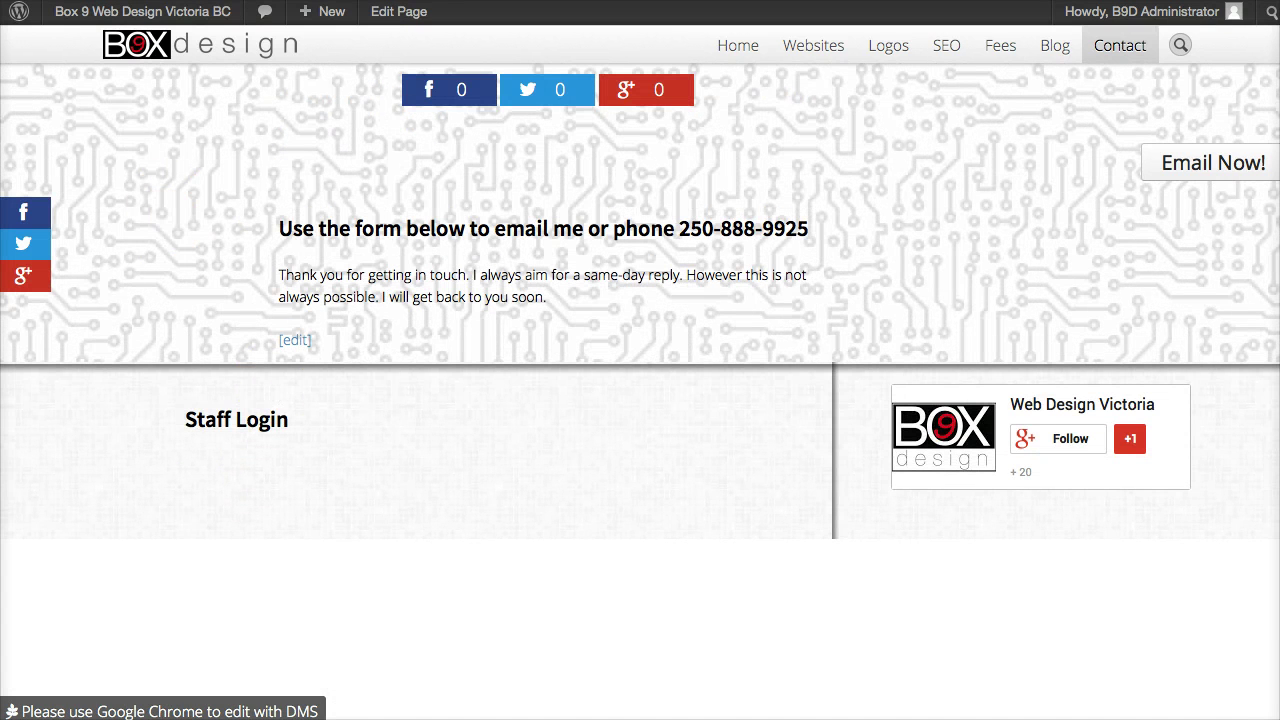
# Step: Load a fresh contact form by going Home and then back to Contact
pyautogui.click(735, 47)
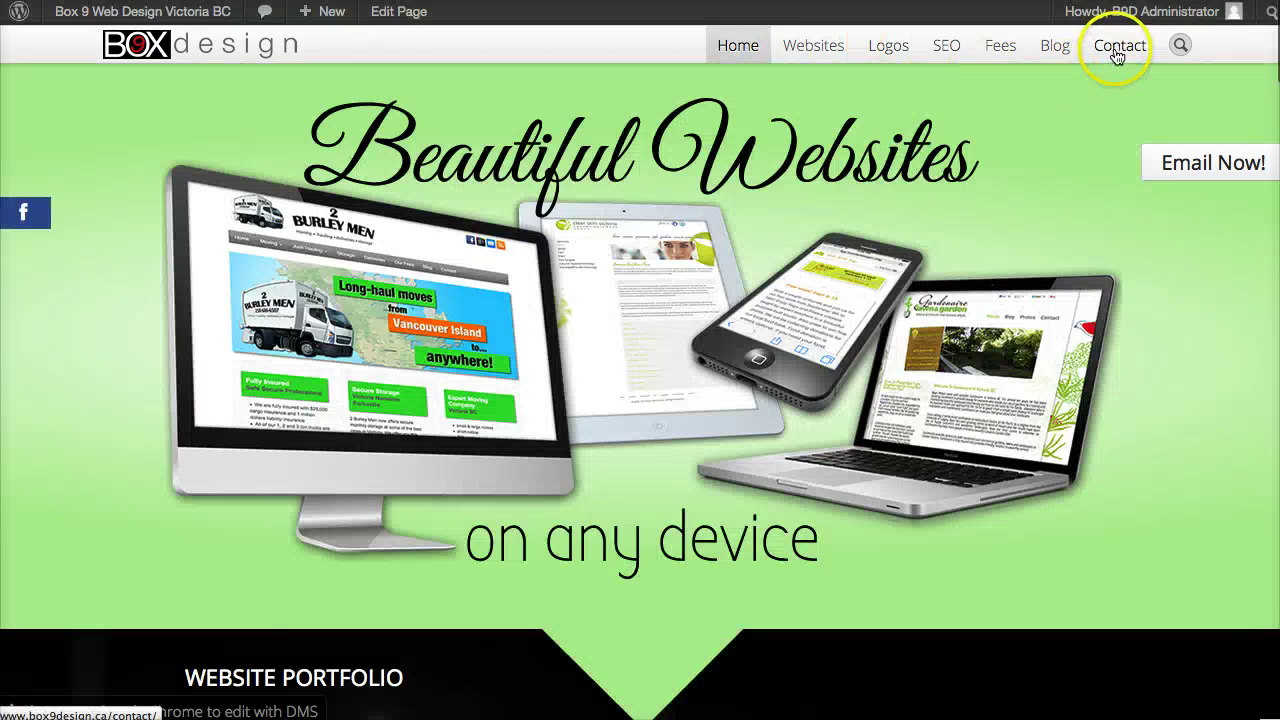
pyautogui.click(1118, 50)
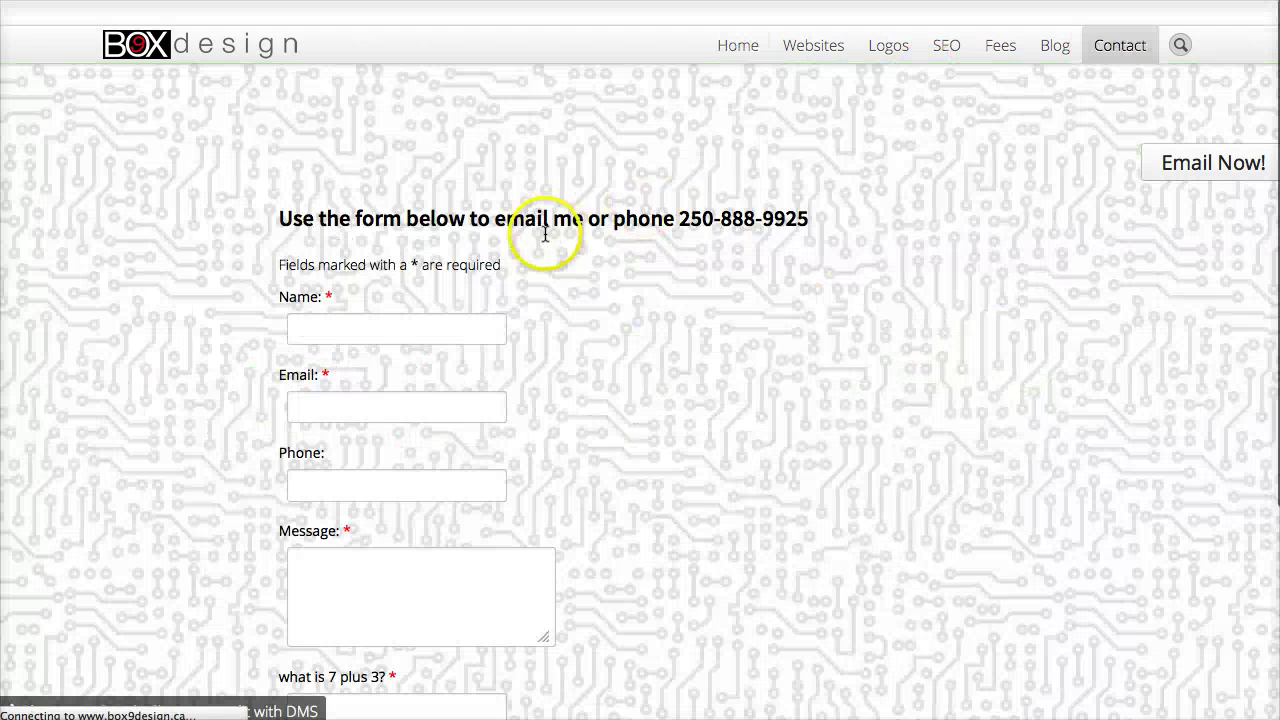
pyautogui.scroll(-3, 411, 321)
pyautogui.scroll(-3, 416, 321)
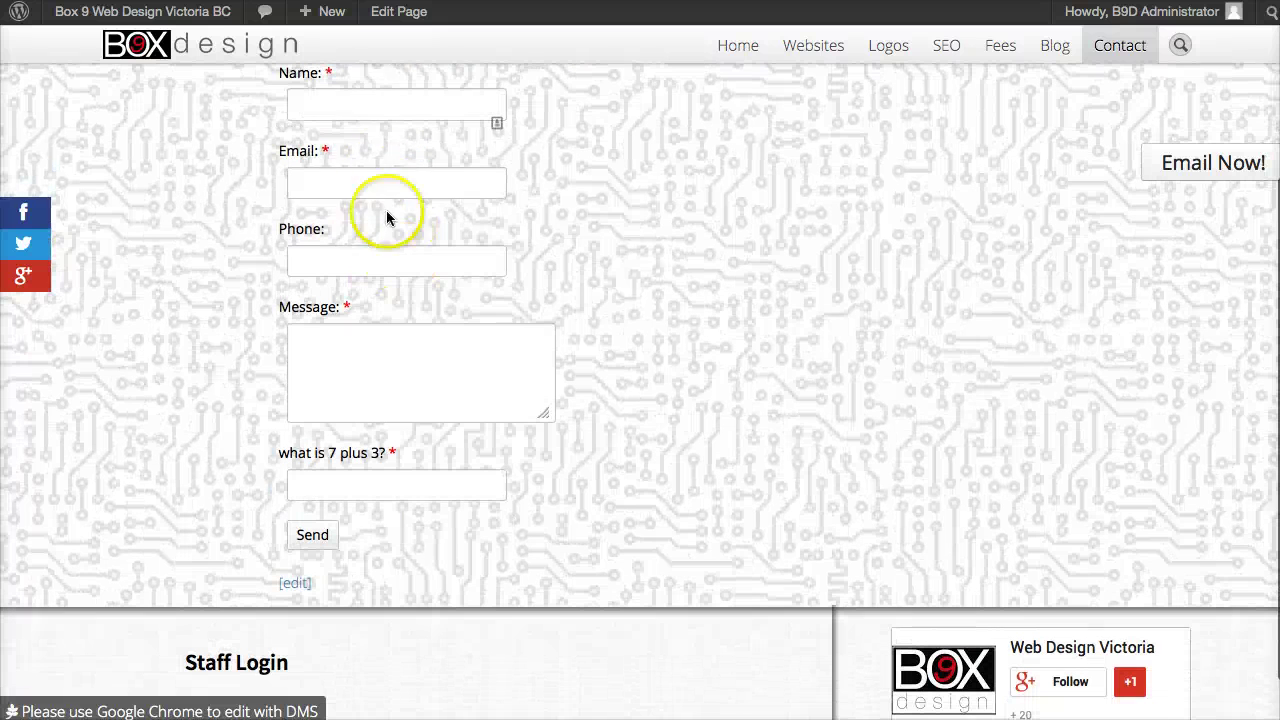
# Step: Fill the form with name 'Test' and a test e-mail, answer 10, and send it
pyautogui.click(378, 110)
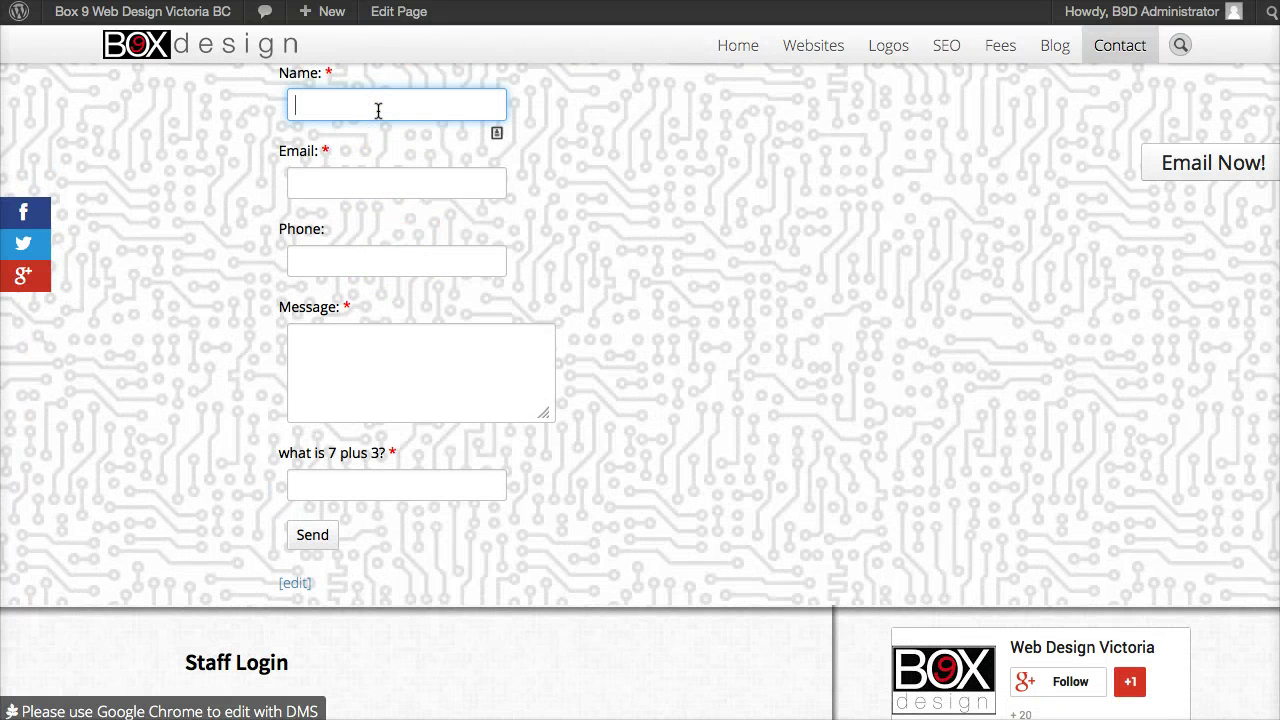
pyautogui.write('Tester 2')
pyautogui.press('Tab')
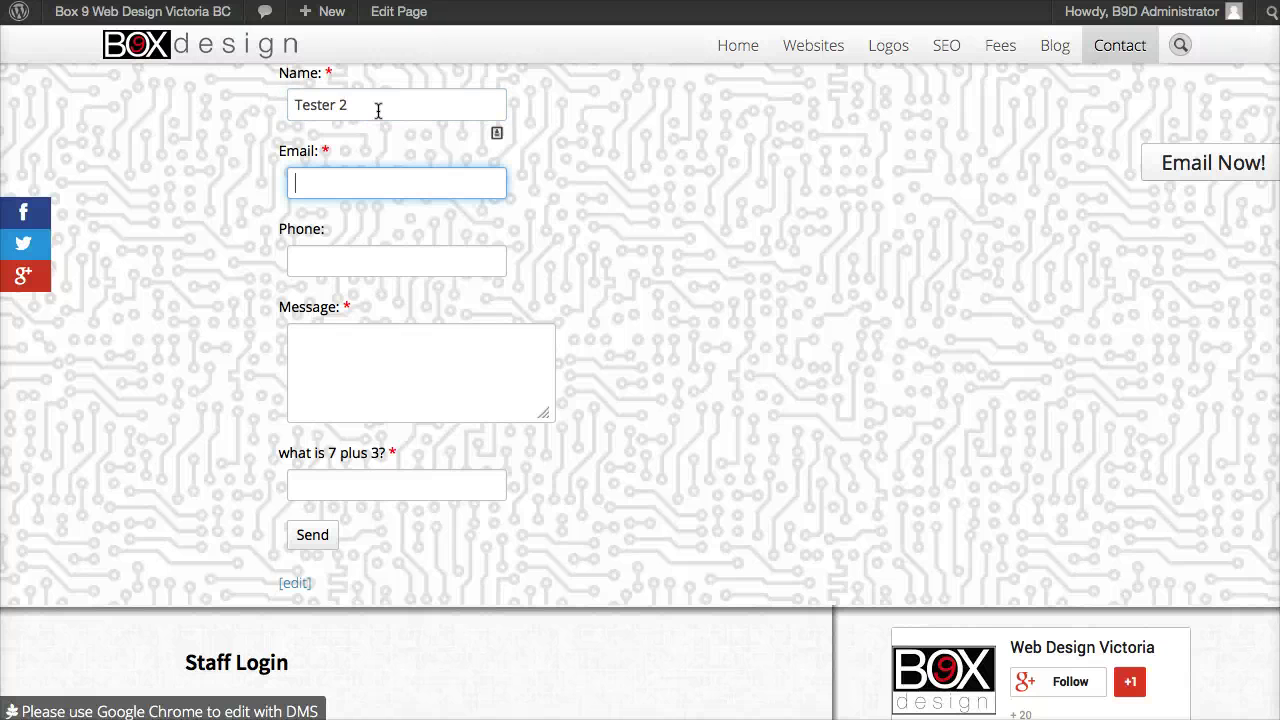
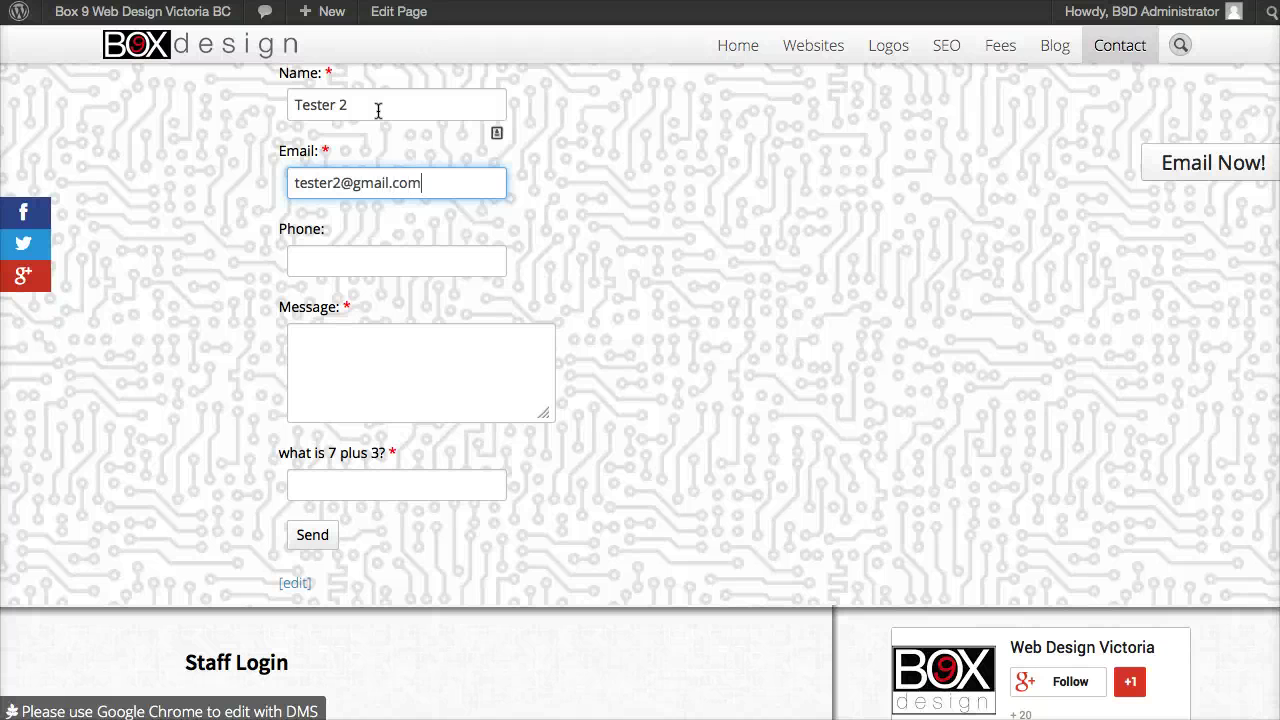
pyautogui.press('Tab')
pyautogui.press('Tab')
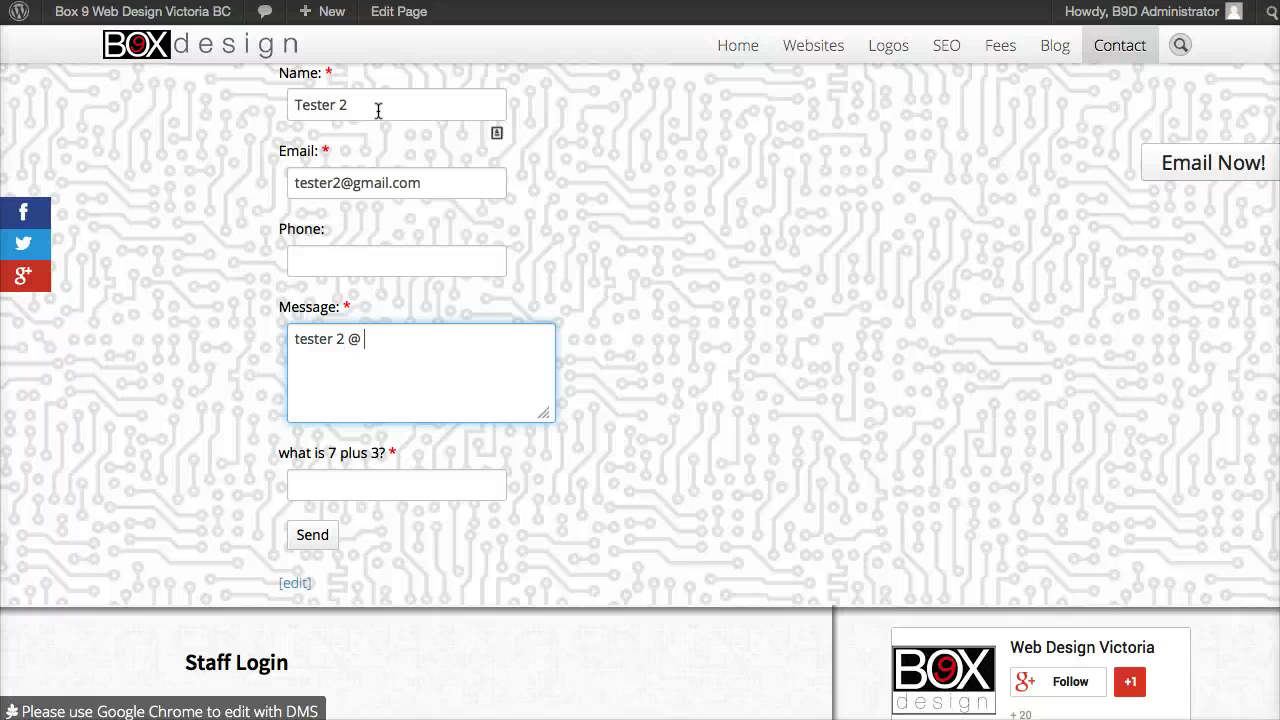
pyautogui.press('Tab')
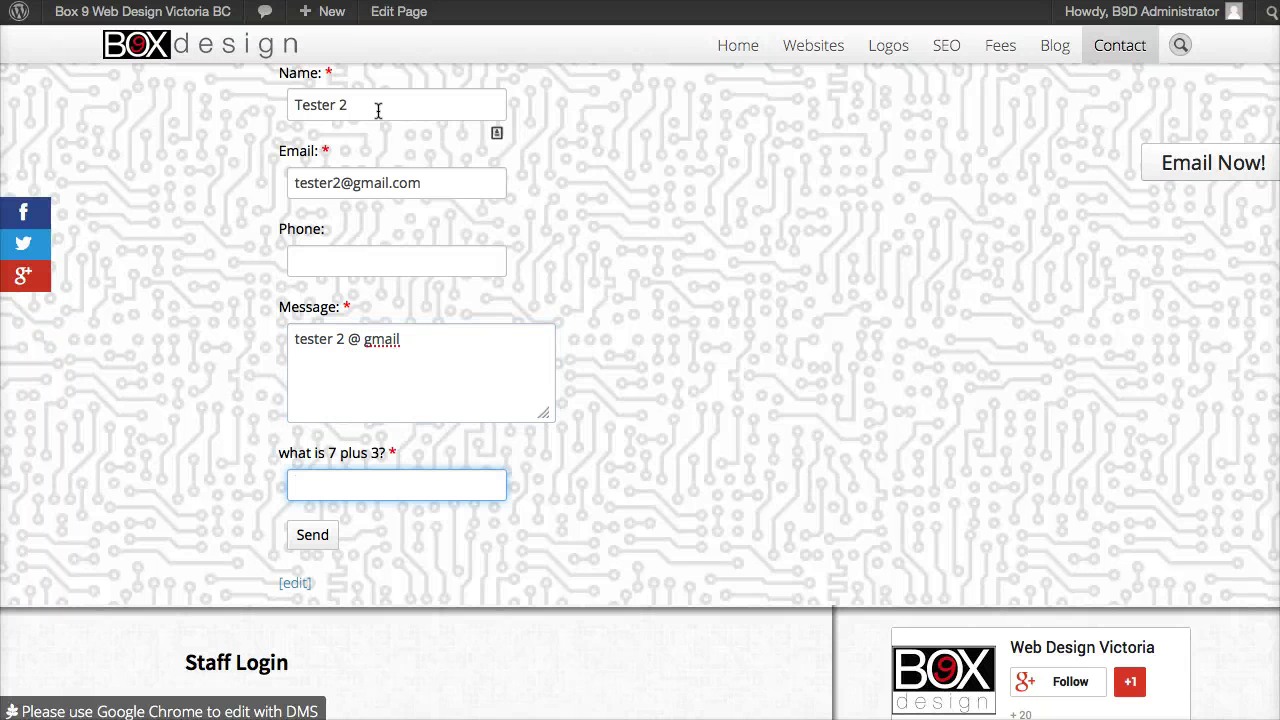
pyautogui.write('10')
pyautogui.click(848, 517)
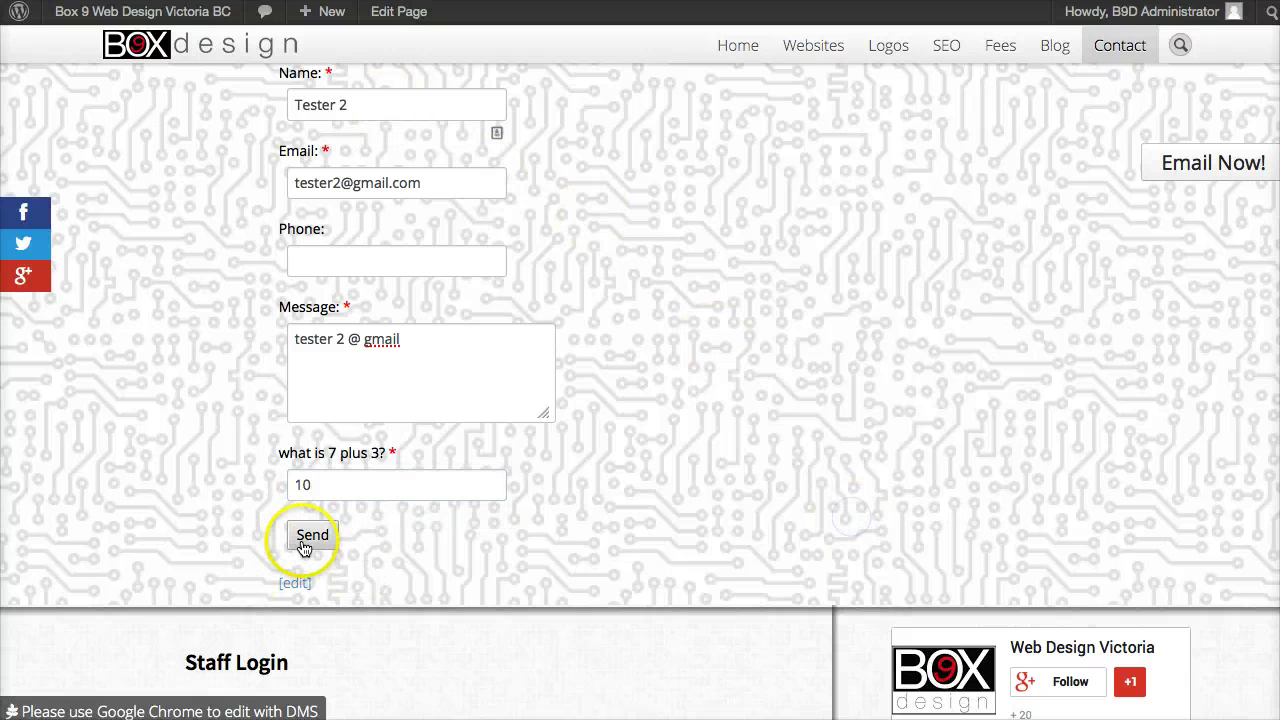
pyautogui.click(310, 540)
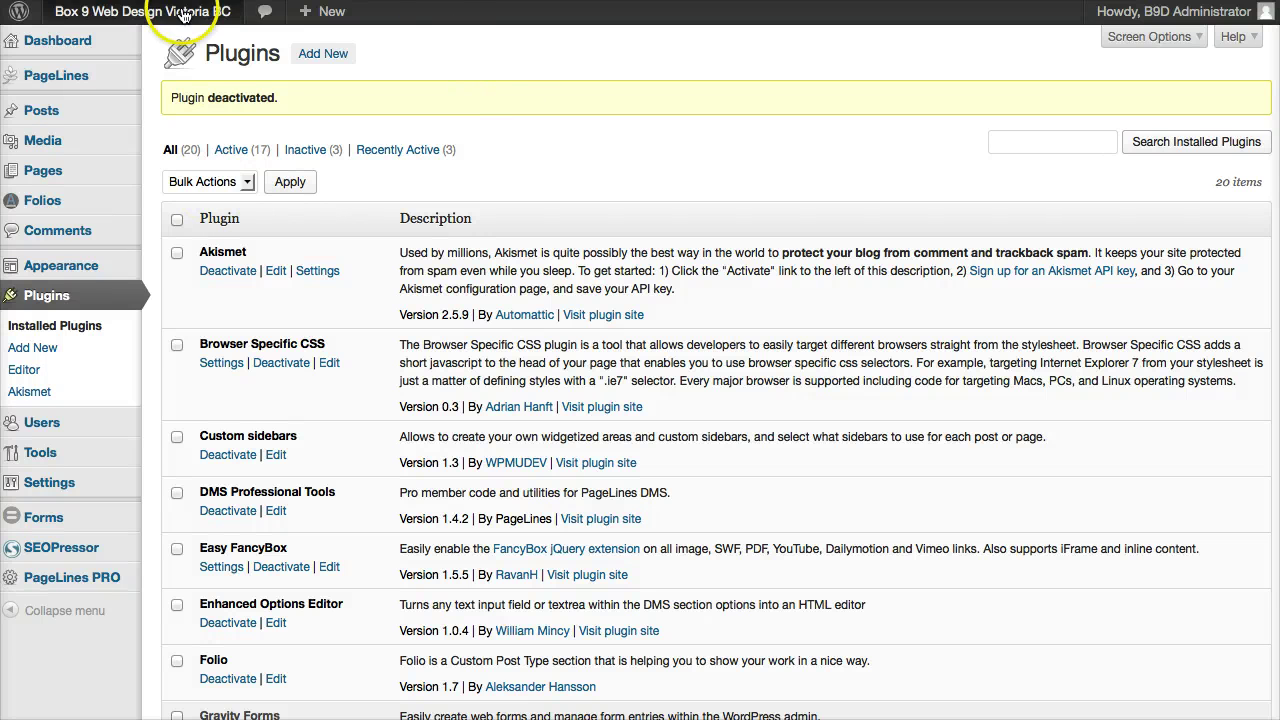
# Step: From the Plugins list, go to Forms > All Forms and open the B9D Contact Page Email Form
pyautogui.click(65, 297)
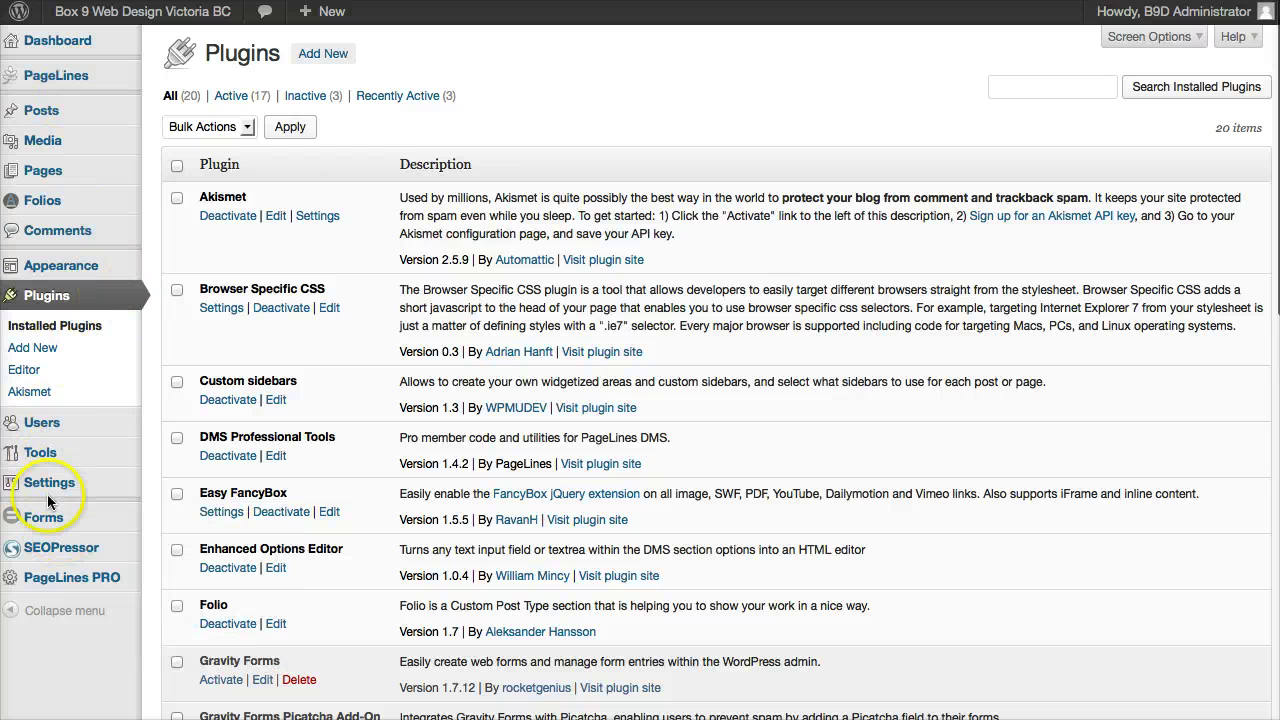
pyautogui.moveTo(40, 462)
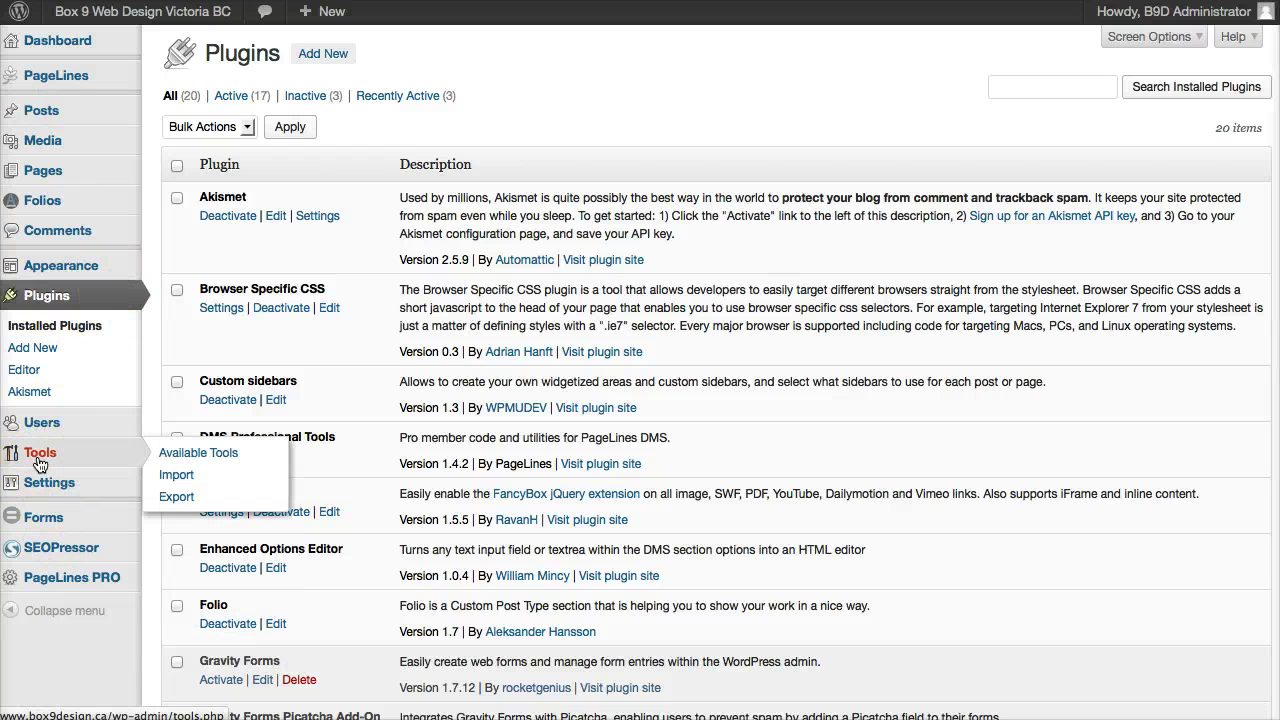
pyautogui.moveTo(60, 515)
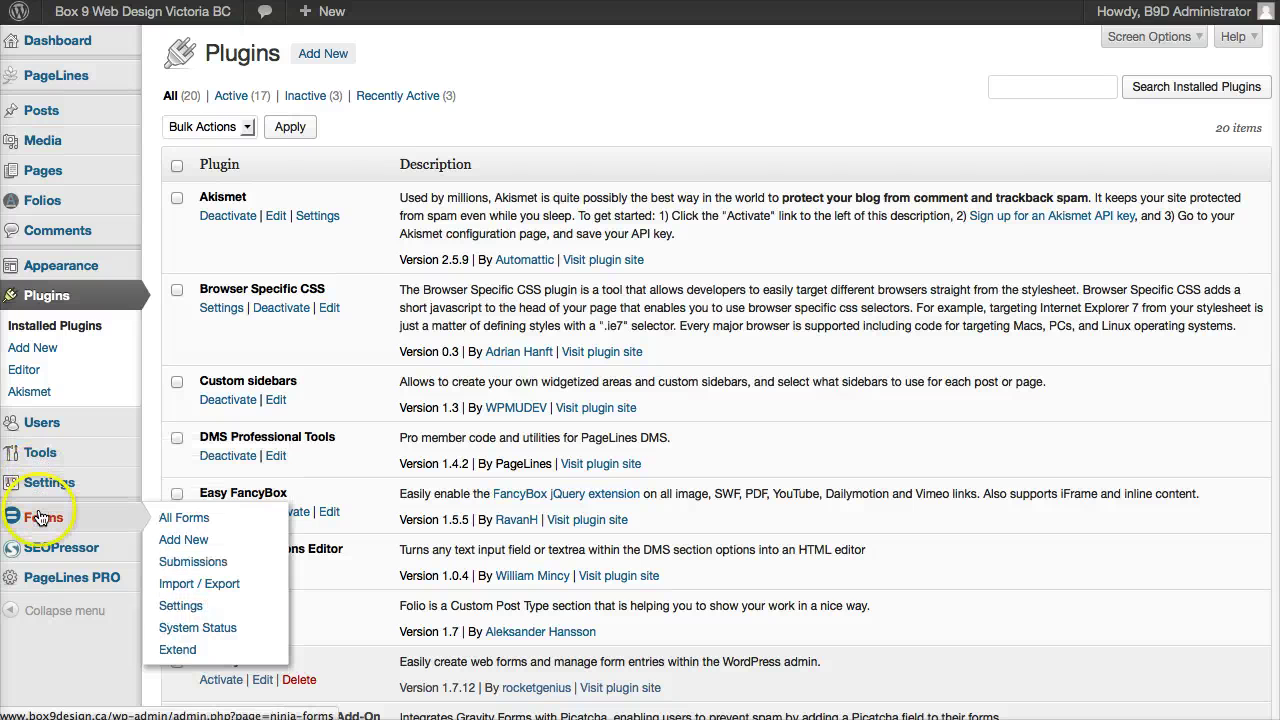
pyautogui.click(184, 519)
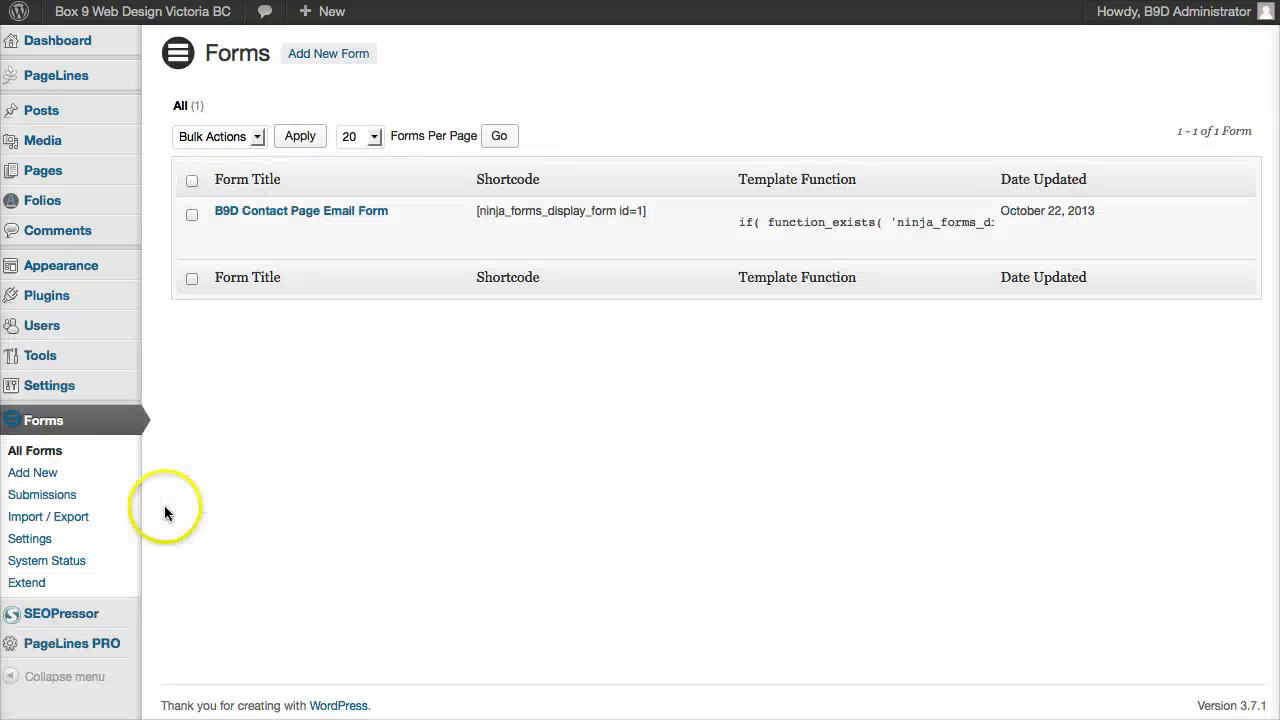
pyautogui.click(302, 212)
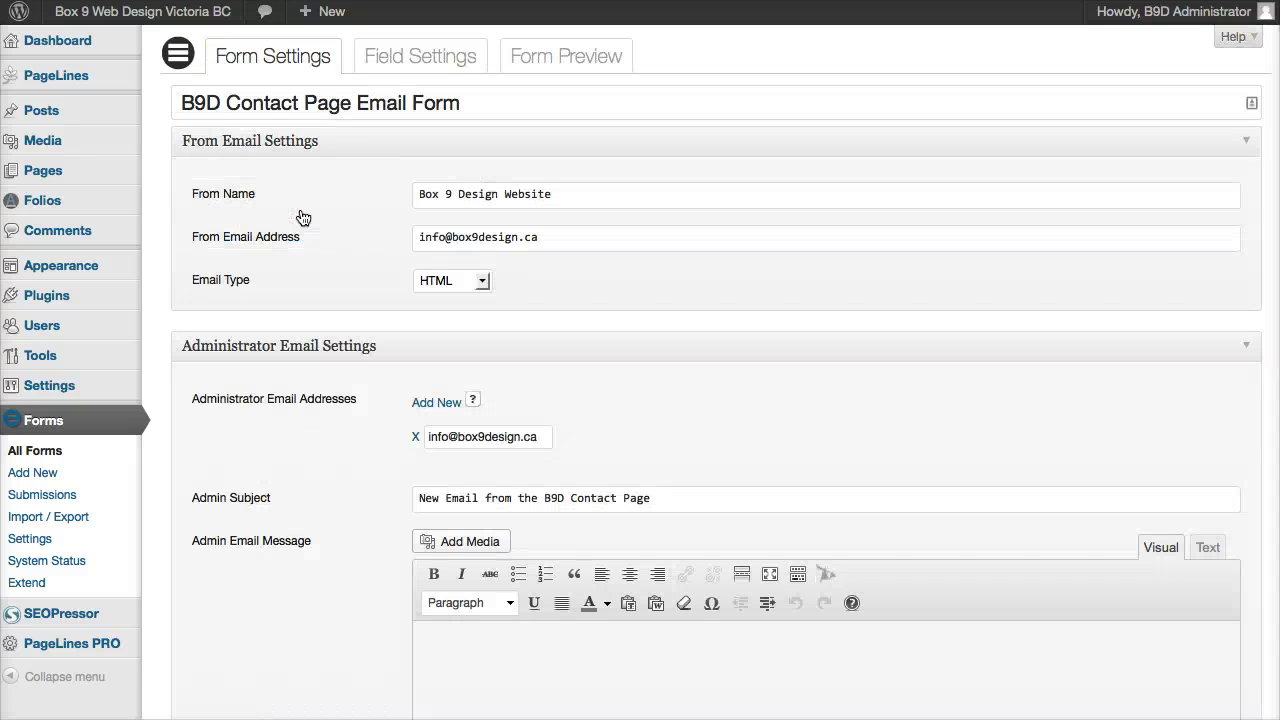
# Step: Review the Email field's Reply-To options under Field Settings, then return to Form Settings
pyautogui.click(403, 57)
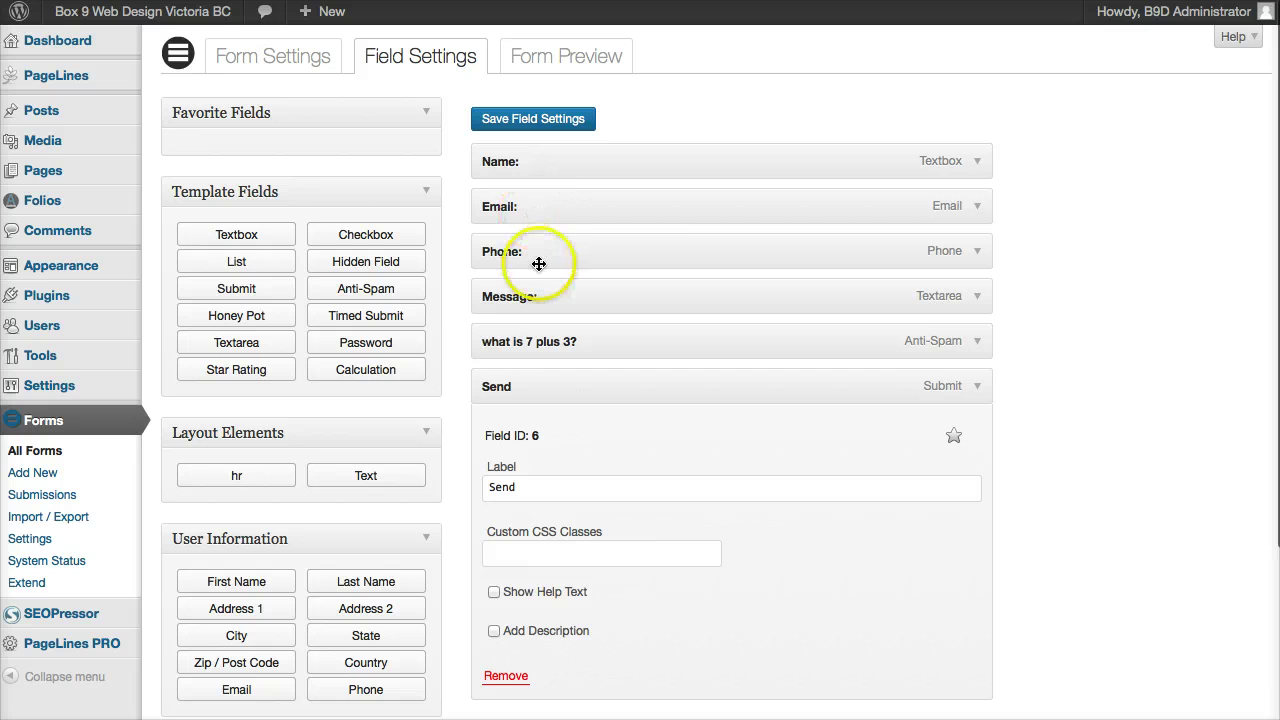
pyautogui.click(978, 206)
pyautogui.scroll(-4, 767, 310)
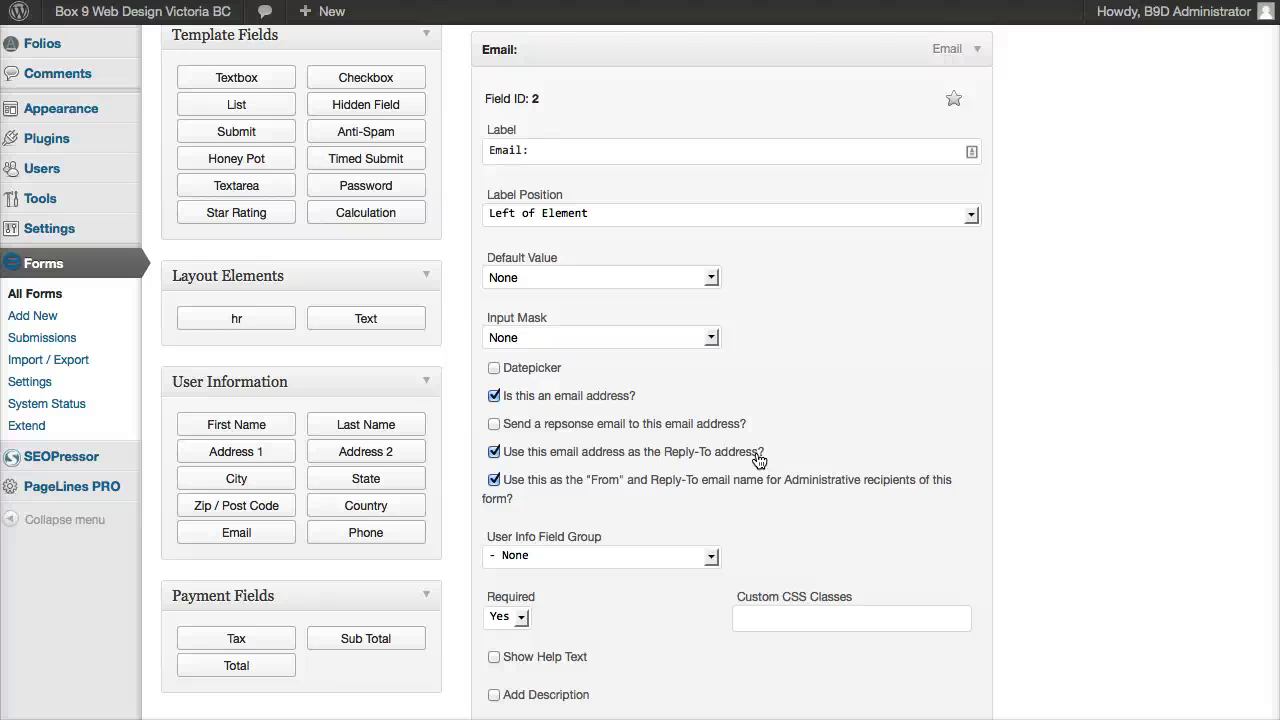
pyautogui.scroll(5, 760, 459)
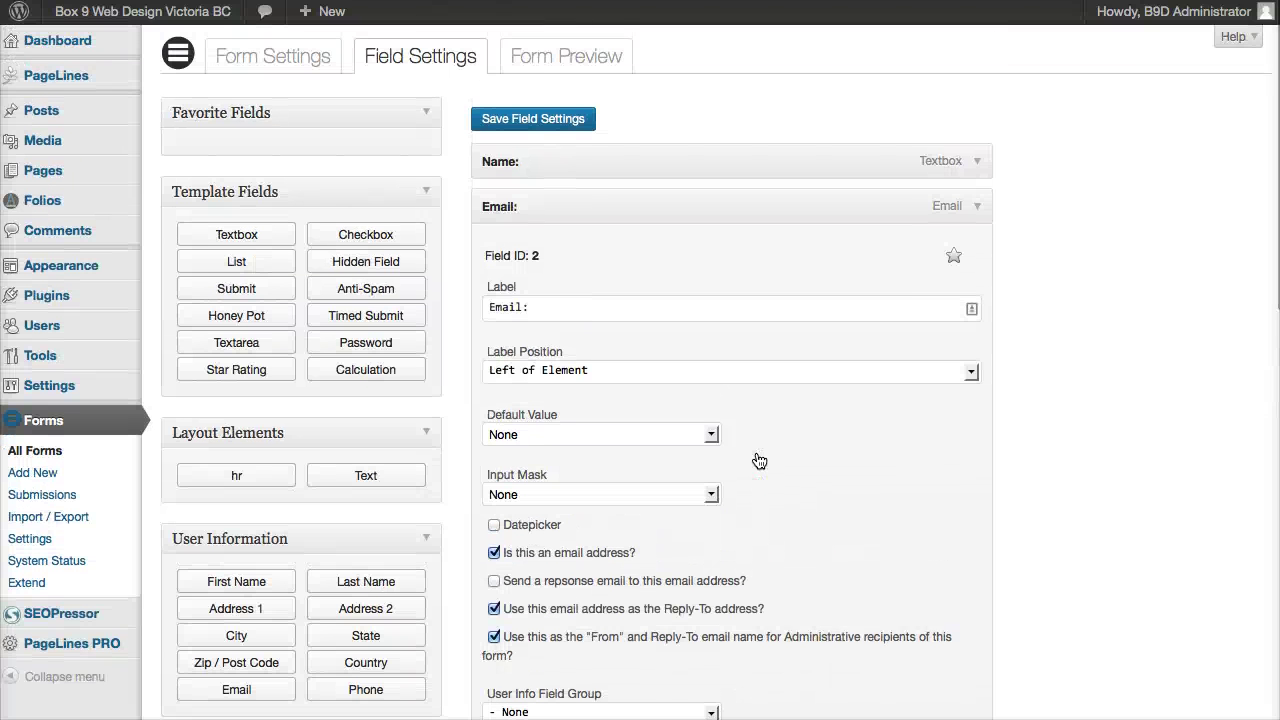
pyautogui.click(291, 58)
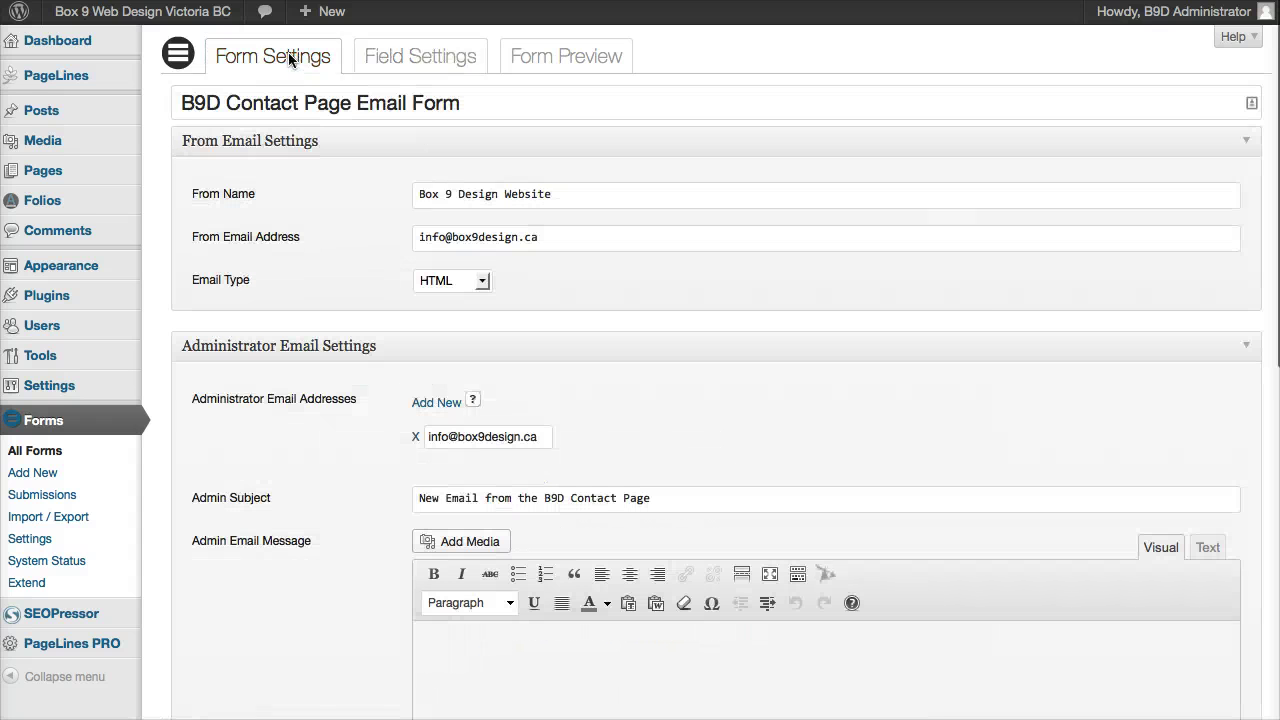
# Step: Check the address in Administrator Email Settings, then bring the Thunderbird inbox with both submissions into view
pyautogui.scroll(-3, 751, 420)
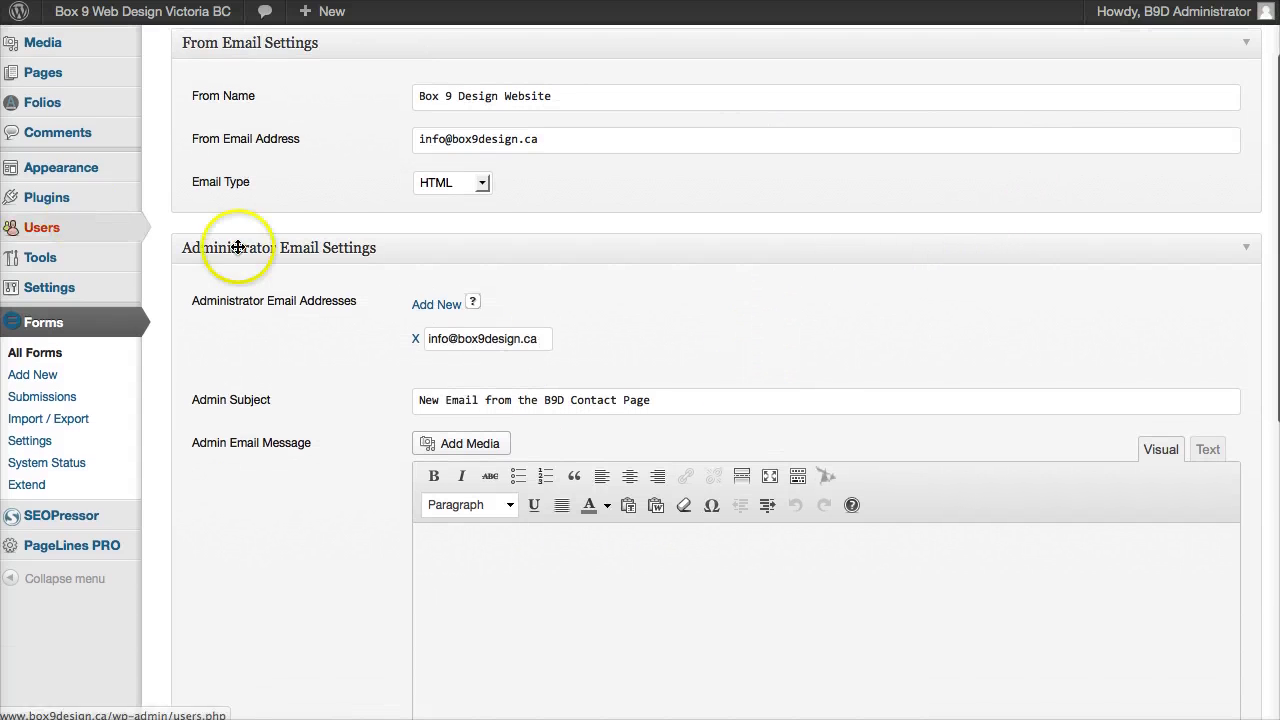
pyautogui.scroll(-6, 366, 290)
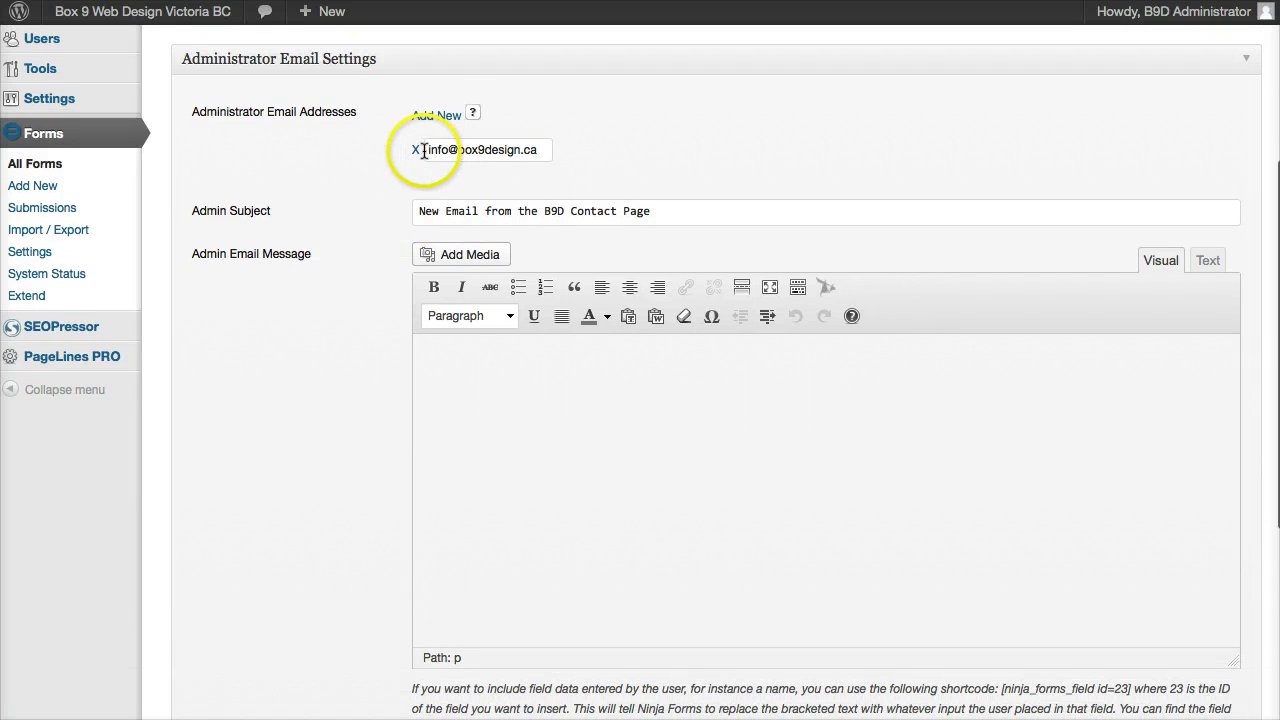
pyautogui.moveTo(428, 150); pyautogui.dragTo(560, 154)
pyautogui.click(605, 147)
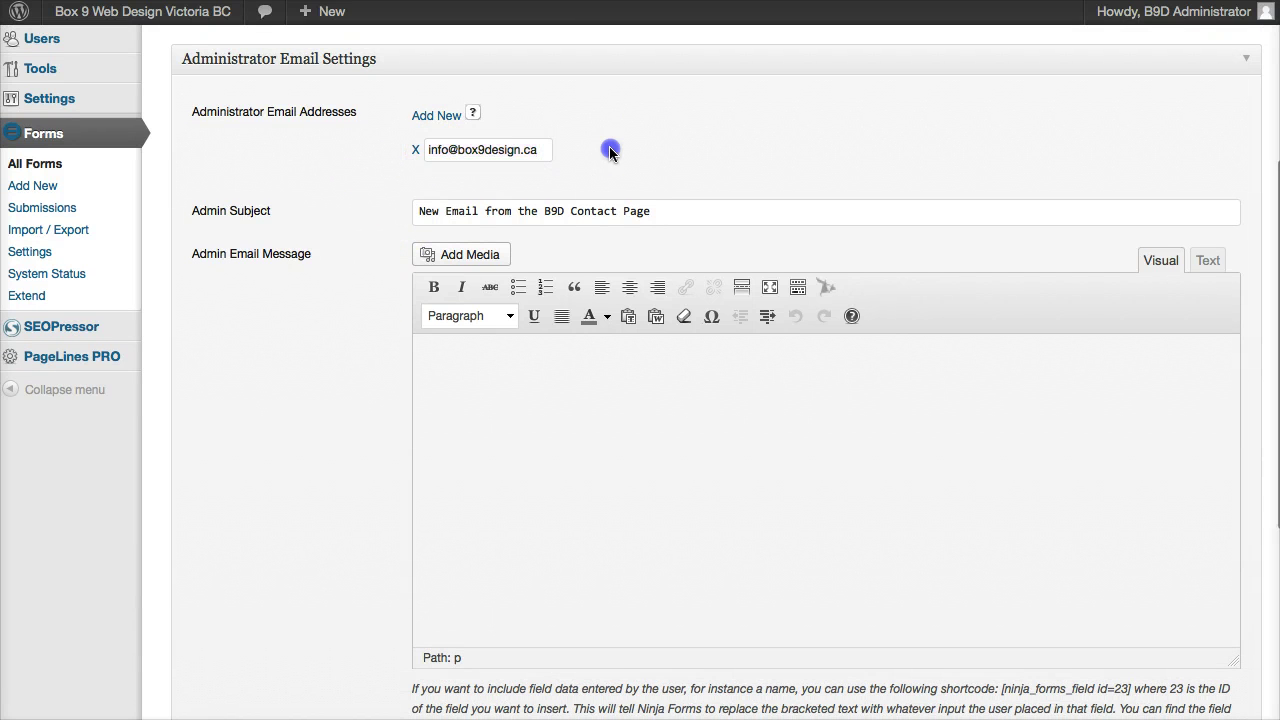
pyautogui.click(542, 150)
pyautogui.moveTo(540, 150); pyautogui.dragTo(431, 152)
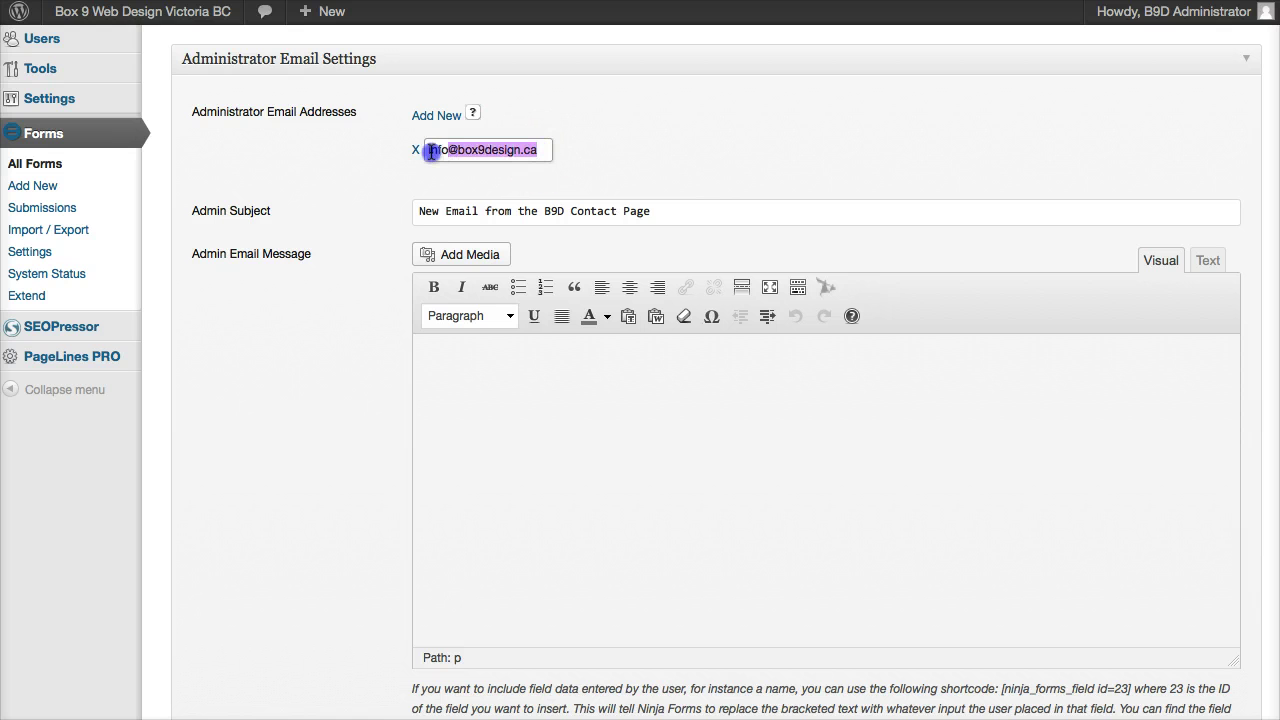
pyautogui.click(722, 143)
pyautogui.click(530, 150)
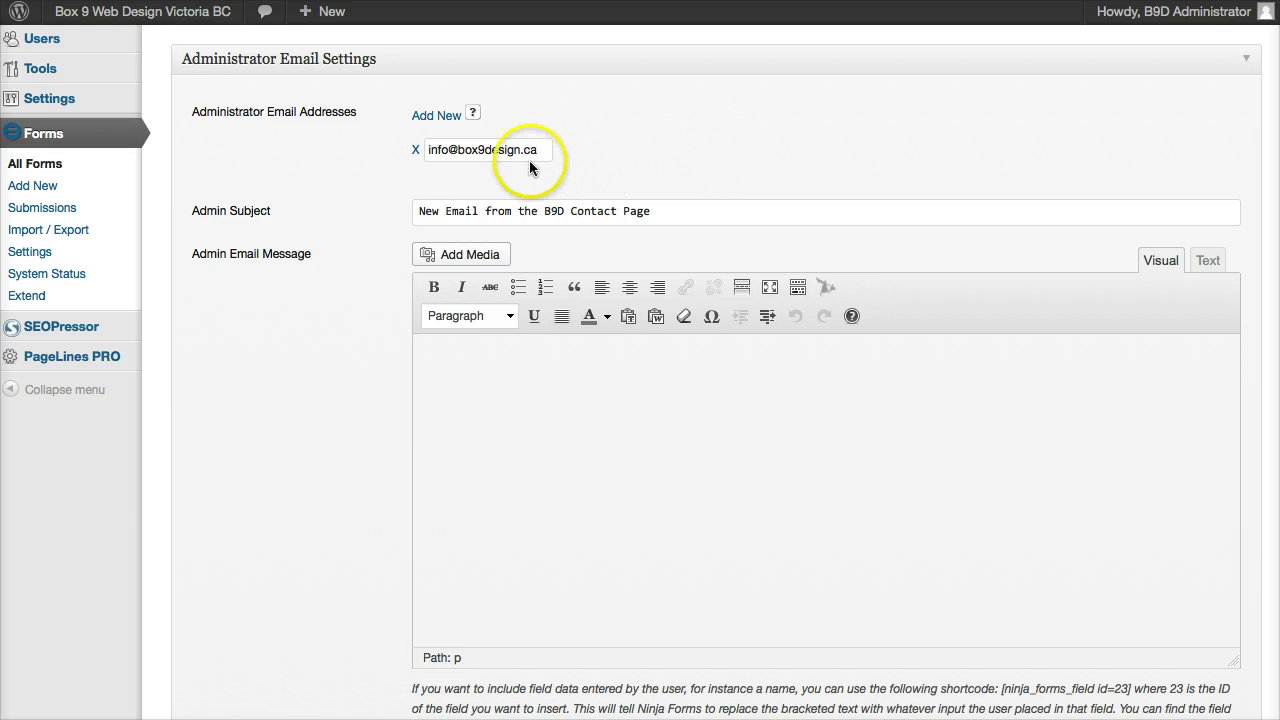
pyautogui.moveTo(541, 150); pyautogui.dragTo(423, 150)
pyautogui.click(610, 145)
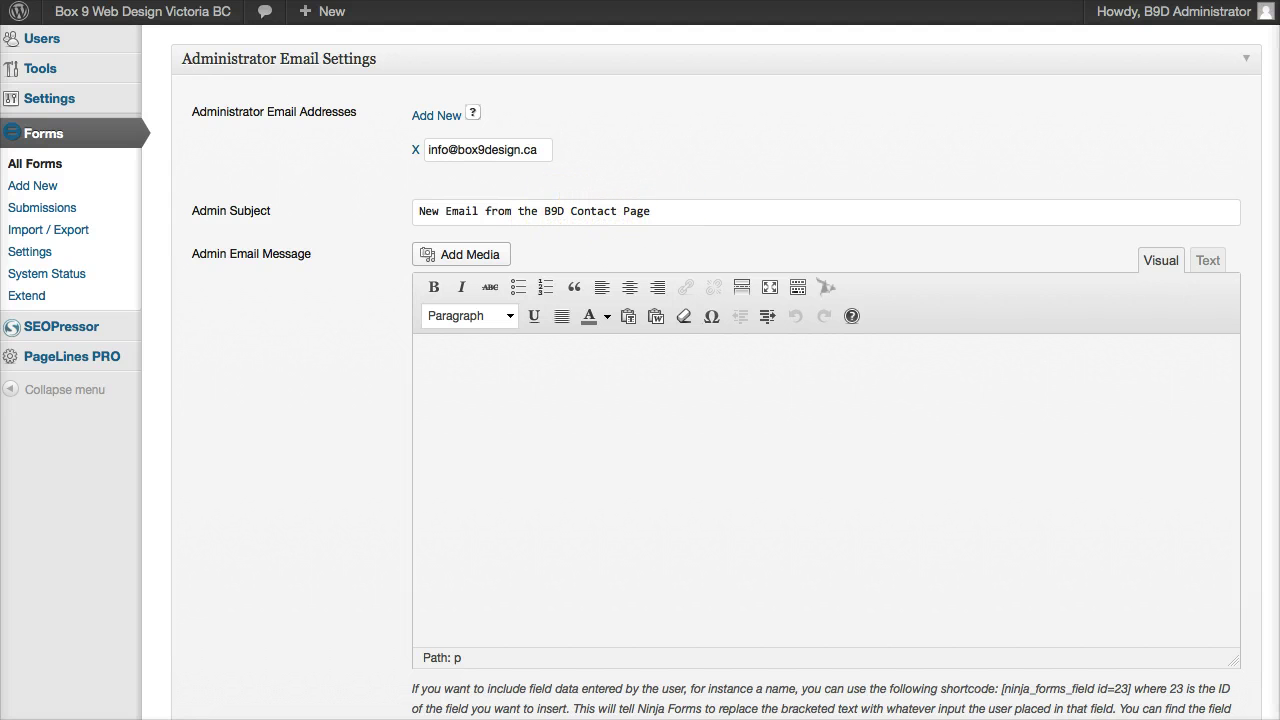
pyautogui.moveTo(1279, 1); pyautogui.dragTo(0, 6)
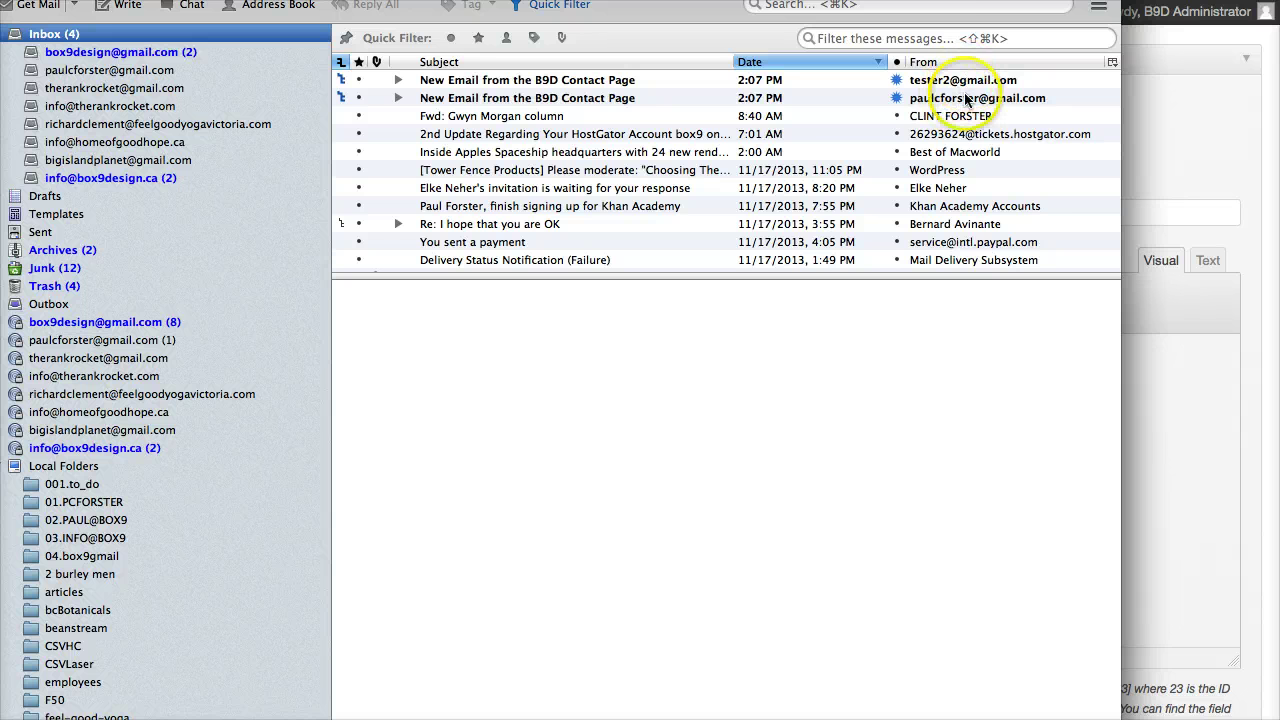
# Step: Open the second 'New Email from the B9D Contact Page' message, inspect its Message value, and reply
pyautogui.click(613, 101)
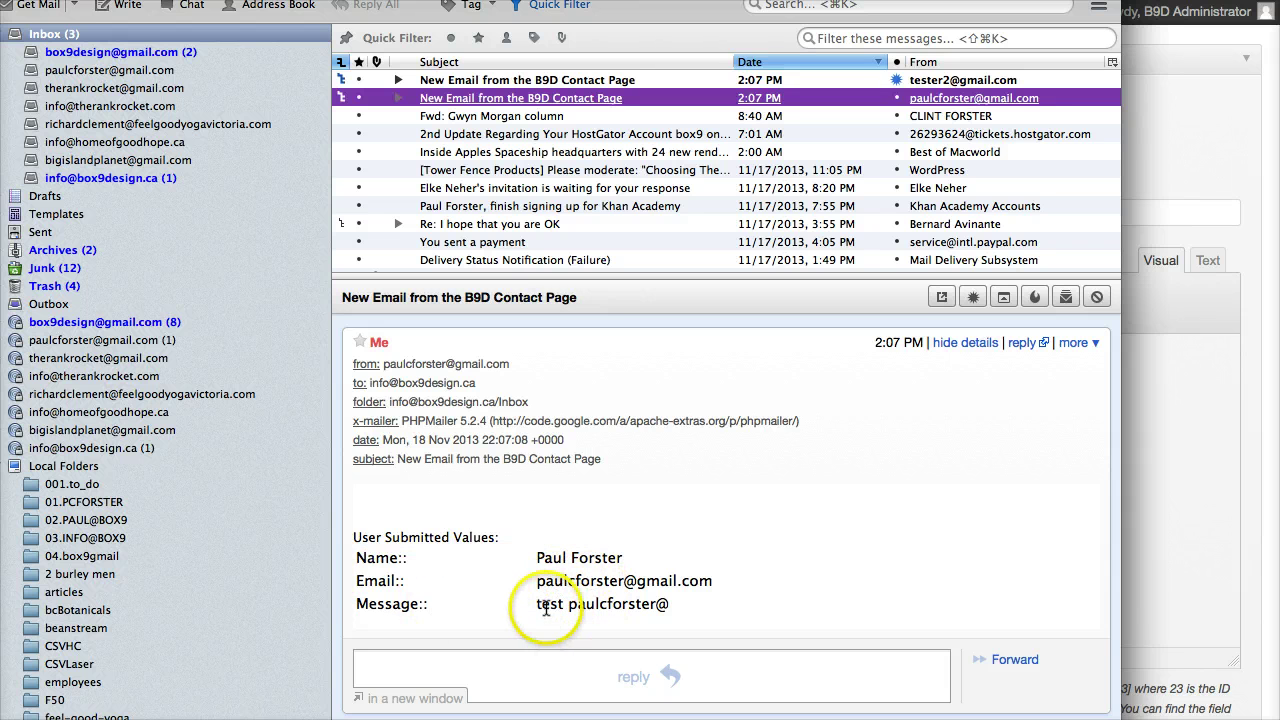
pyautogui.click(650, 609)
pyautogui.moveTo(650, 609); pyautogui.dragTo(533, 613)
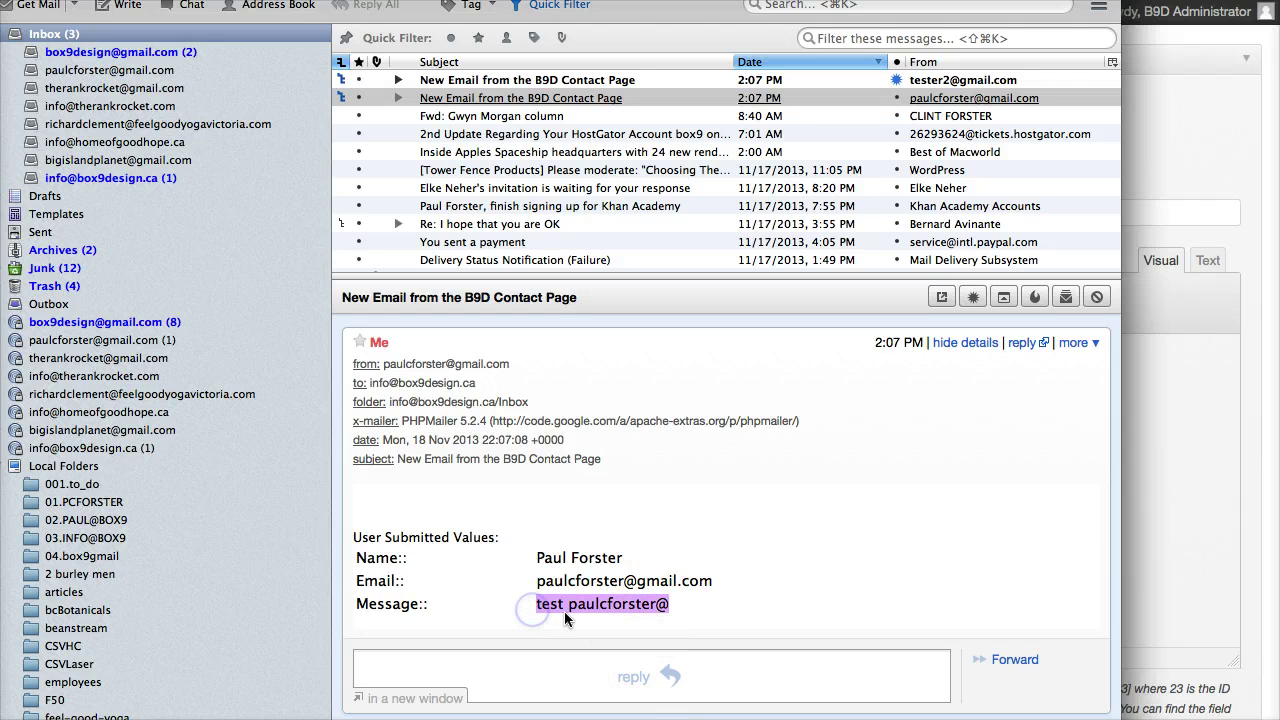
pyautogui.click(760, 566)
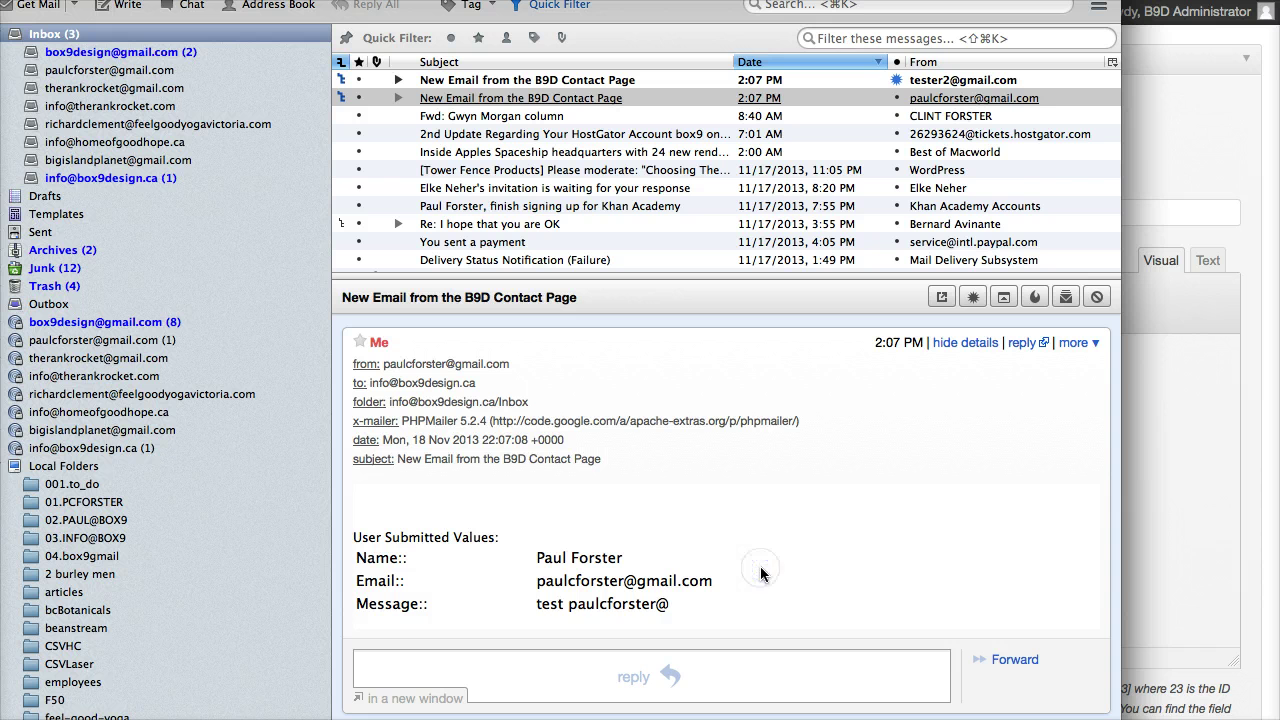
pyautogui.moveTo(676, 606); pyautogui.dragTo(546, 608)
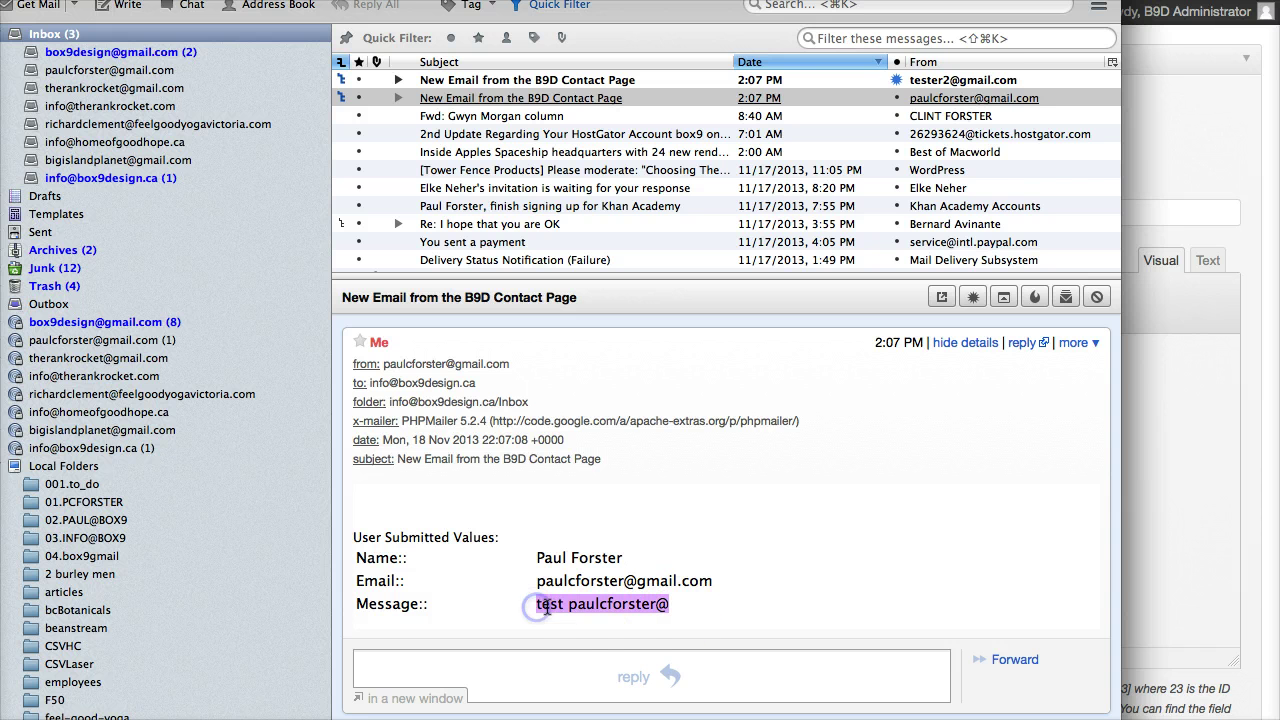
pyautogui.click(896, 455)
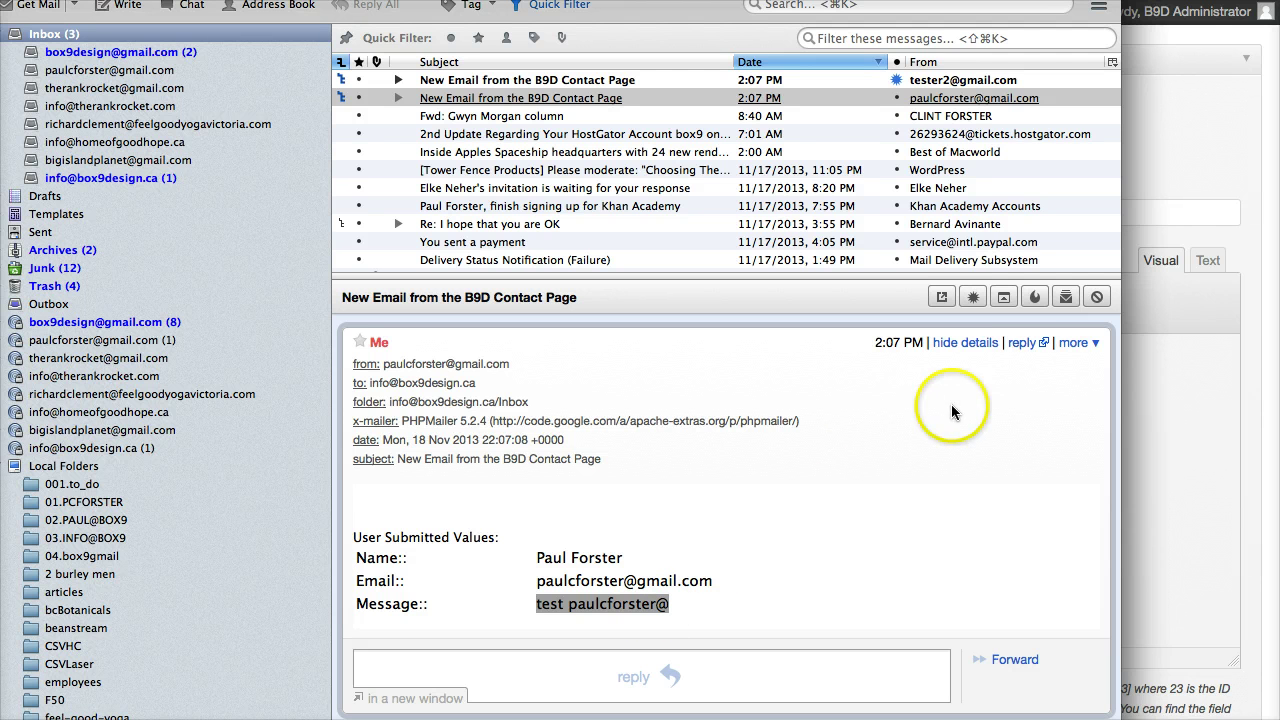
pyautogui.click(1021, 344)
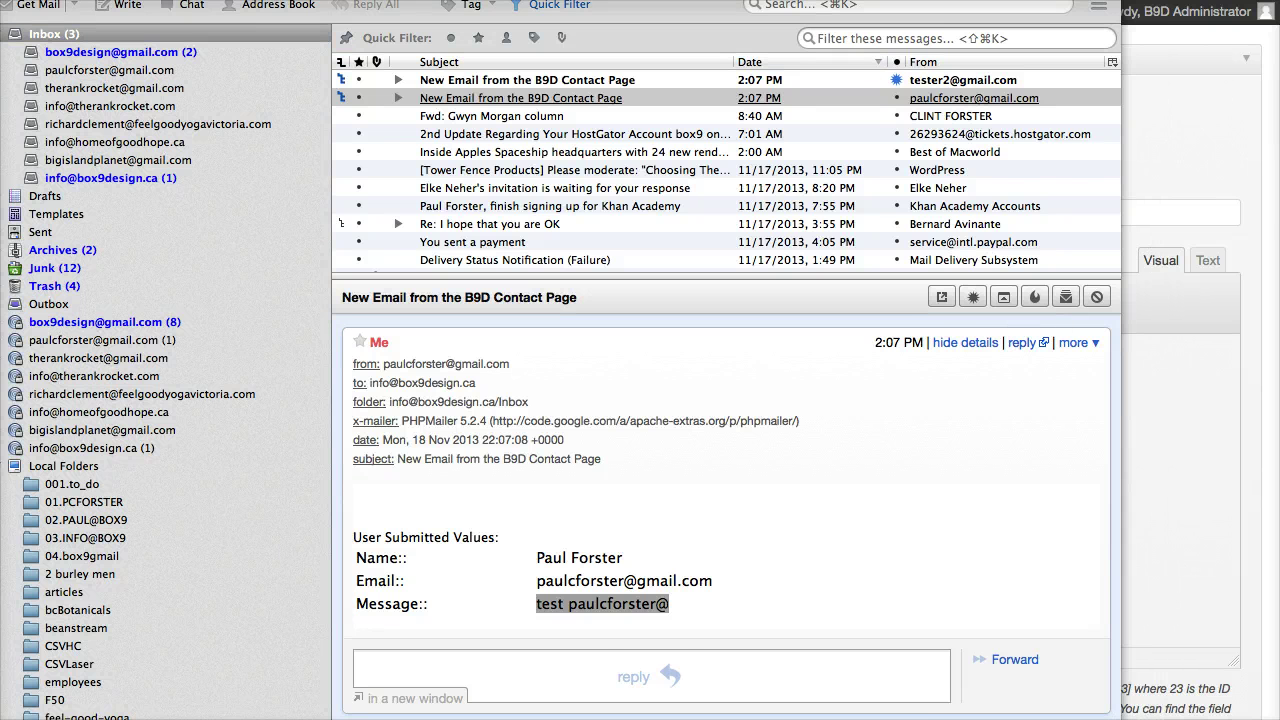
# Step: Move the reply draft into full view and compare its To address with the quoted Email cell
pyautogui.moveTo(1095, 12); pyautogui.dragTo(186, 12)
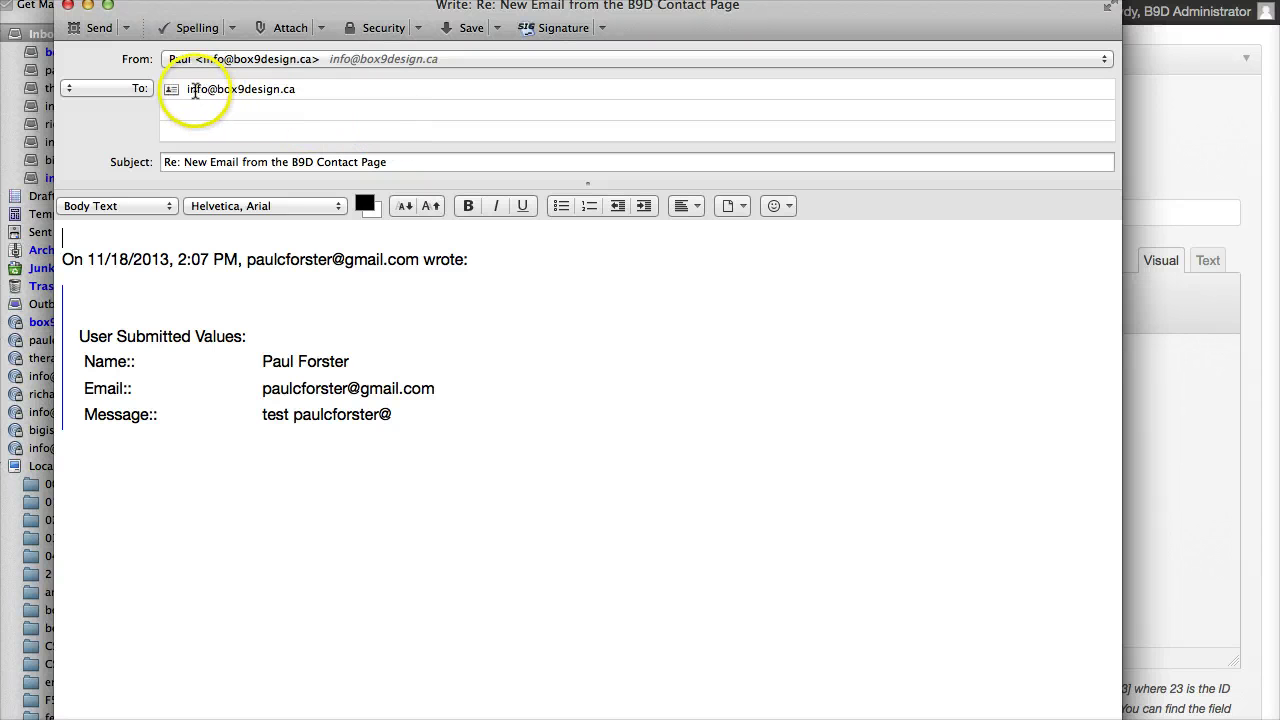
pyautogui.moveTo(288, 89); pyautogui.dragTo(186, 89)
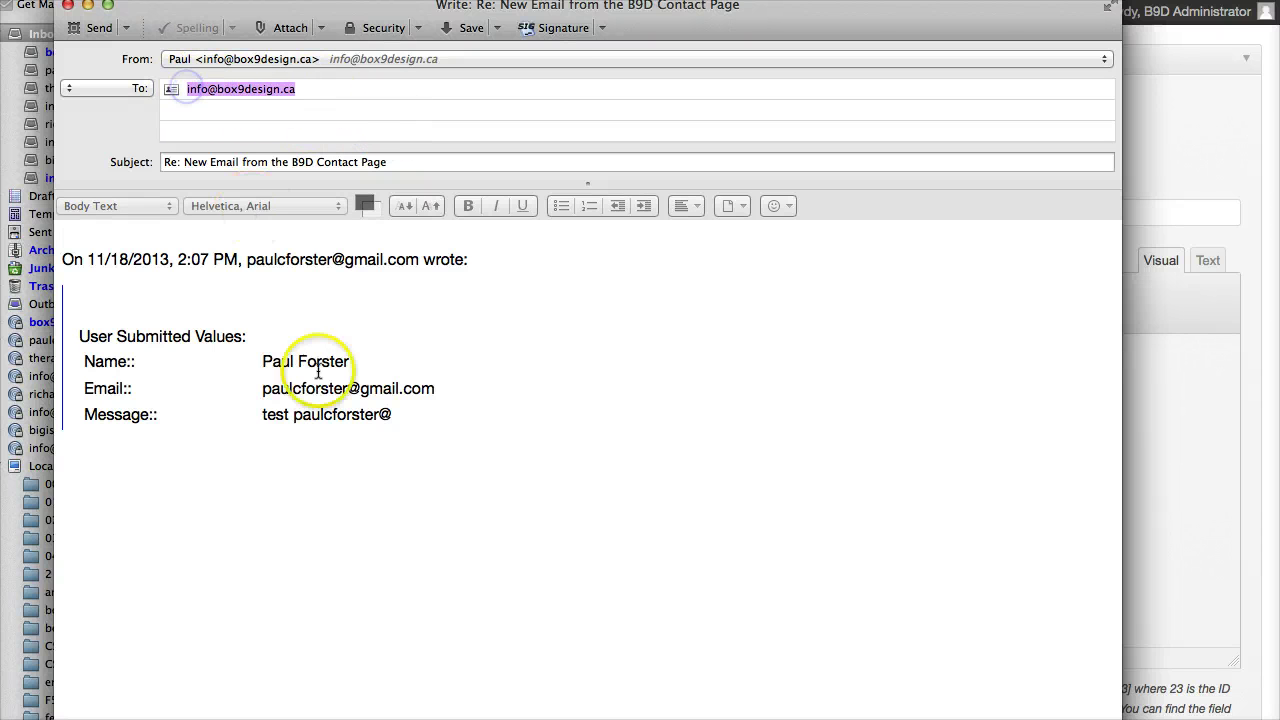
pyautogui.moveTo(432, 388); pyautogui.dragTo(247, 388)
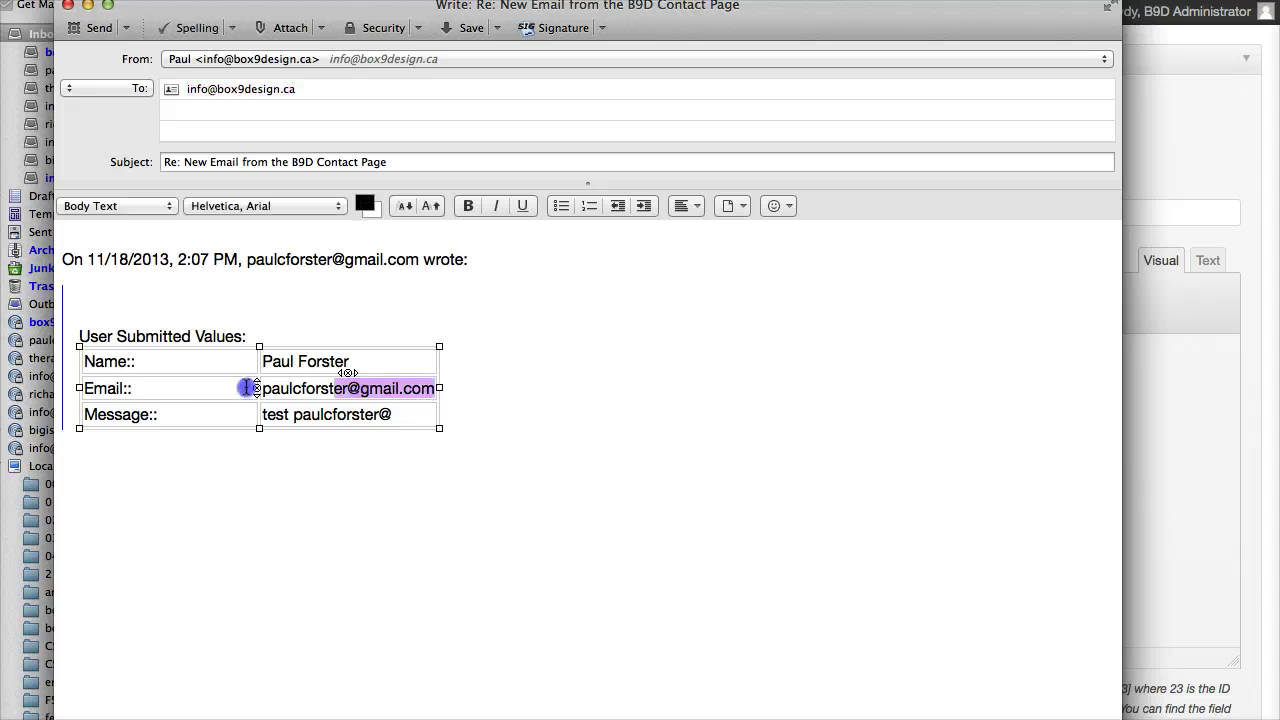
pyautogui.click(652, 391)
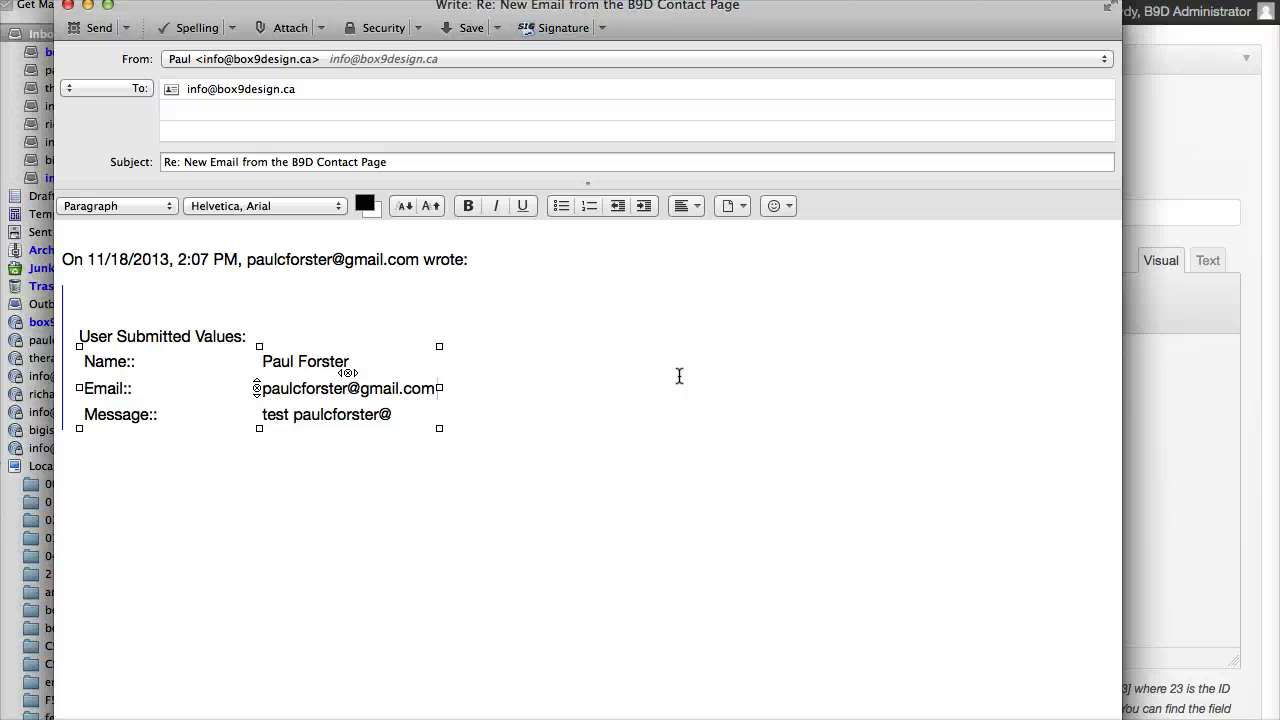
# Step: Select parts of the quoted submitter address, including its gmail.com domain
pyautogui.click(429, 389)
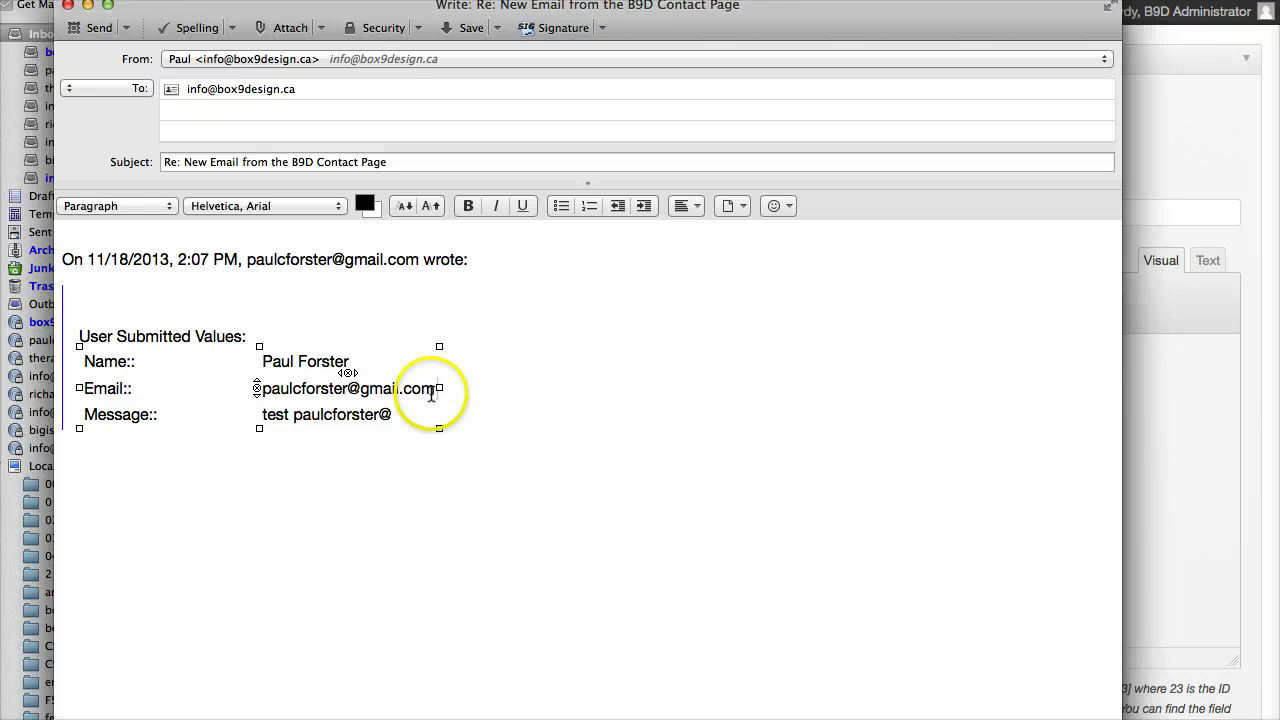
pyautogui.moveTo(429, 389); pyautogui.dragTo(293, 389)
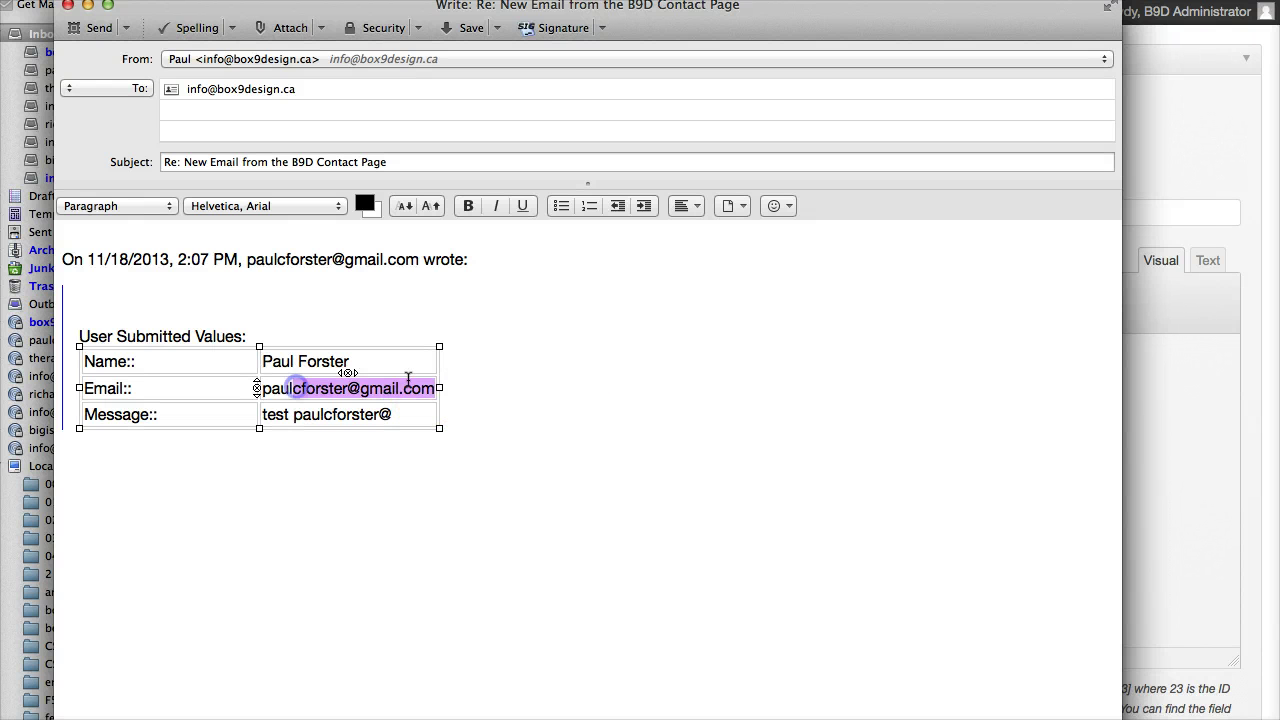
pyautogui.click(534, 375)
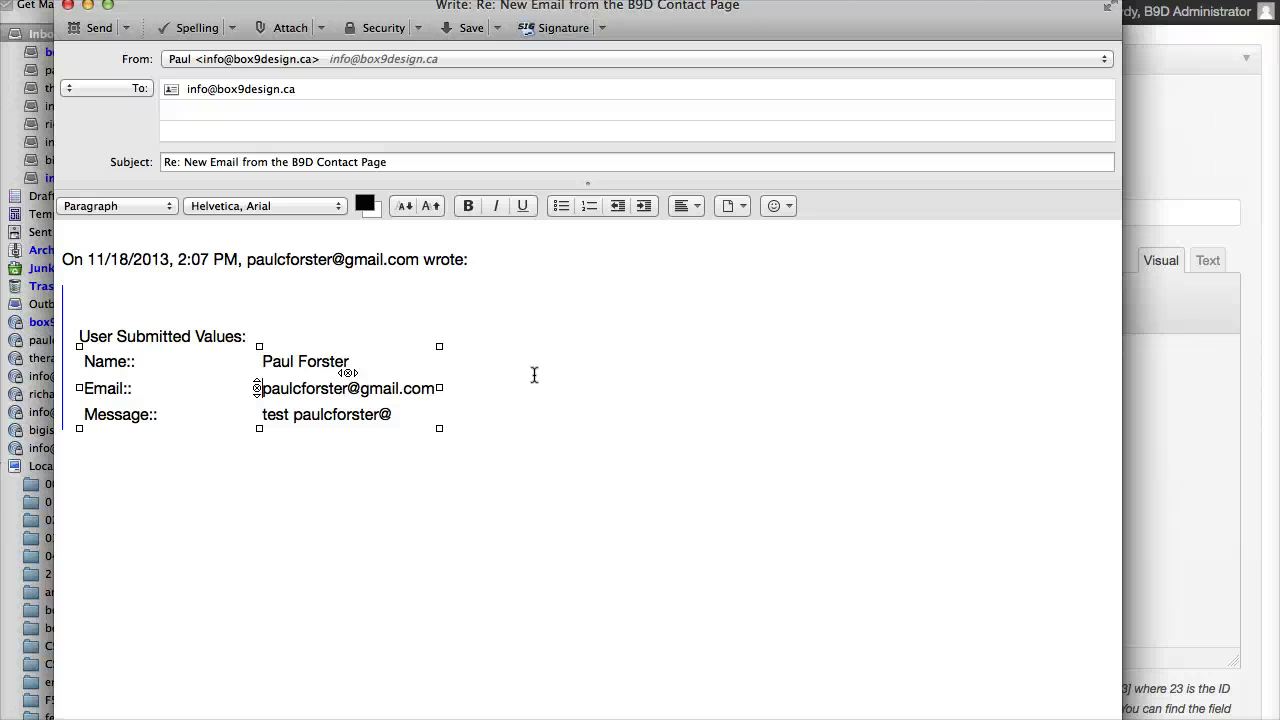
pyautogui.click(517, 377)
pyautogui.click(430, 390)
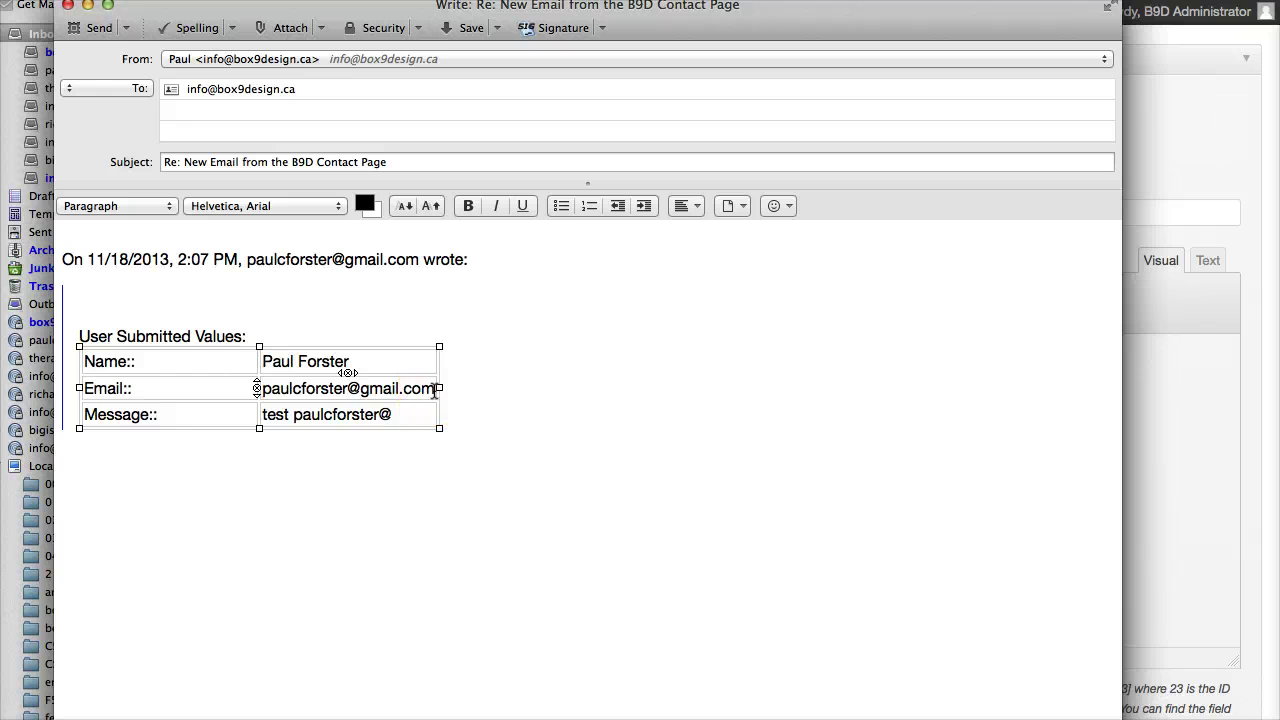
pyautogui.click(385, 390)
pyautogui.moveTo(361, 389); pyautogui.dragTo(438, 389)
pyautogui.click(555, 382)
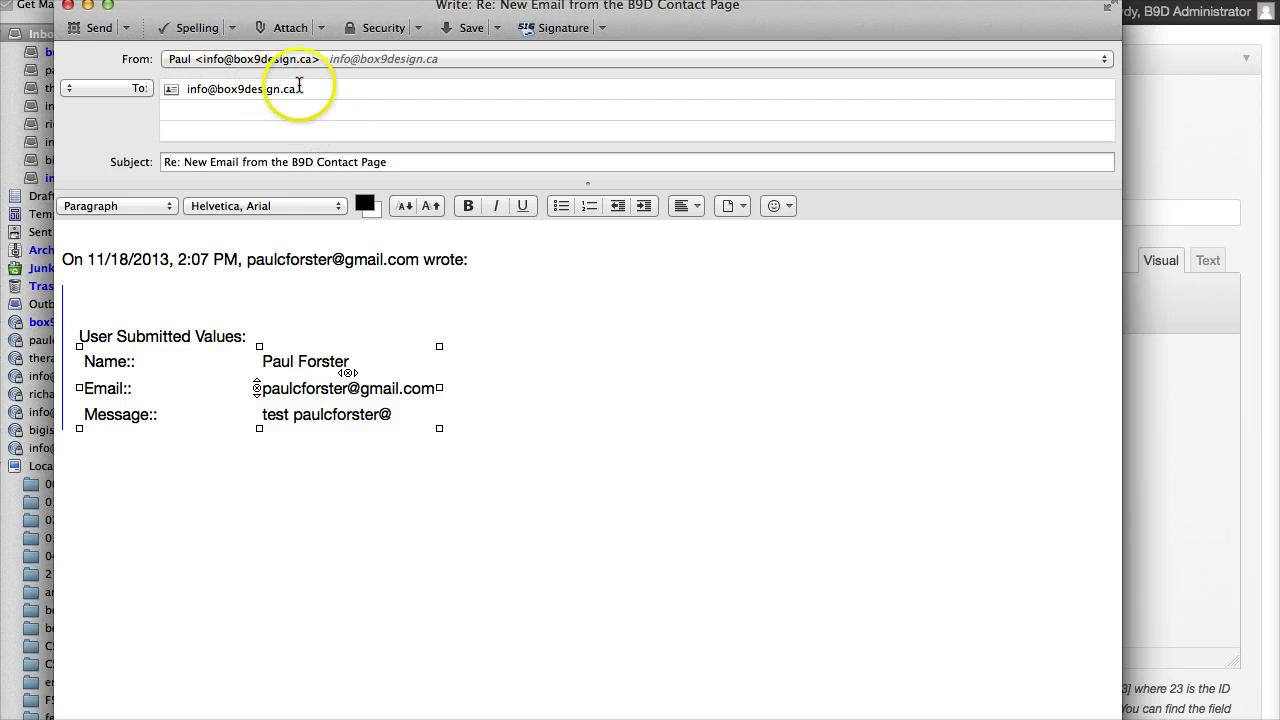
# Step: Copy the submitter's e-mail from the quoted table and paste it into the To field
pyautogui.moveTo(305, 88); pyautogui.dragTo(183, 88)
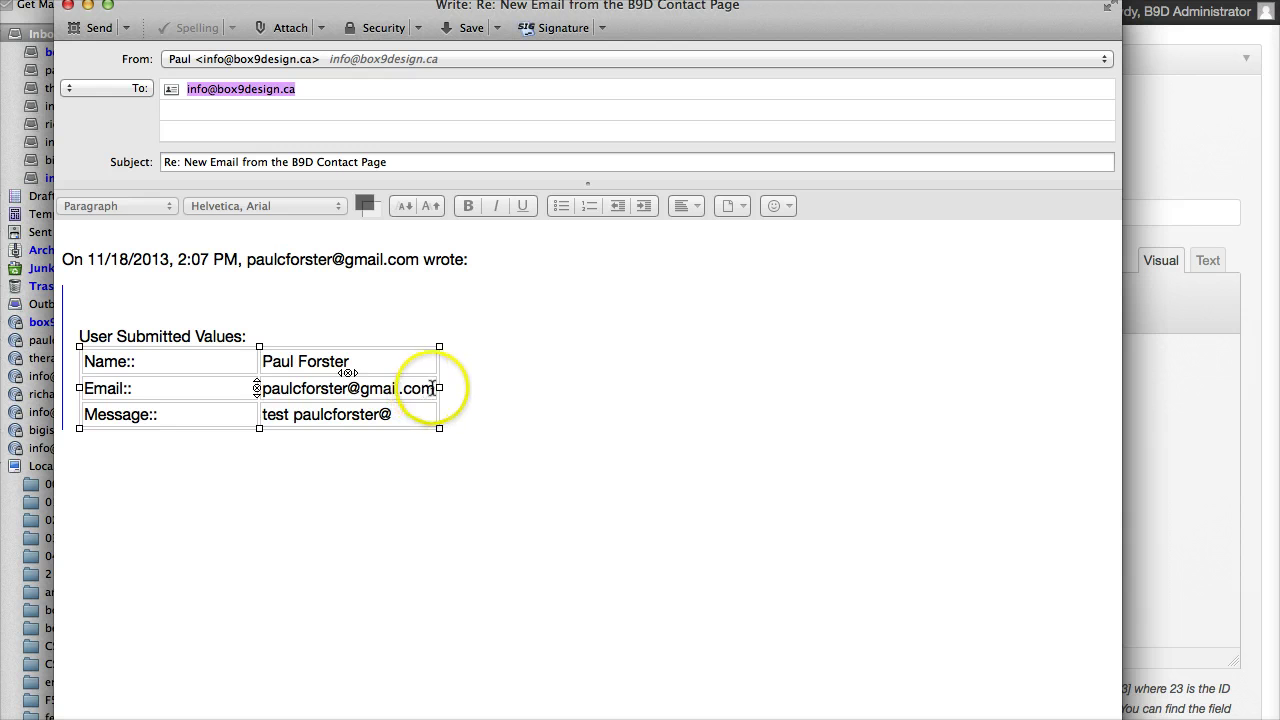
pyautogui.moveTo(423, 394); pyautogui.dragTo(262, 386)
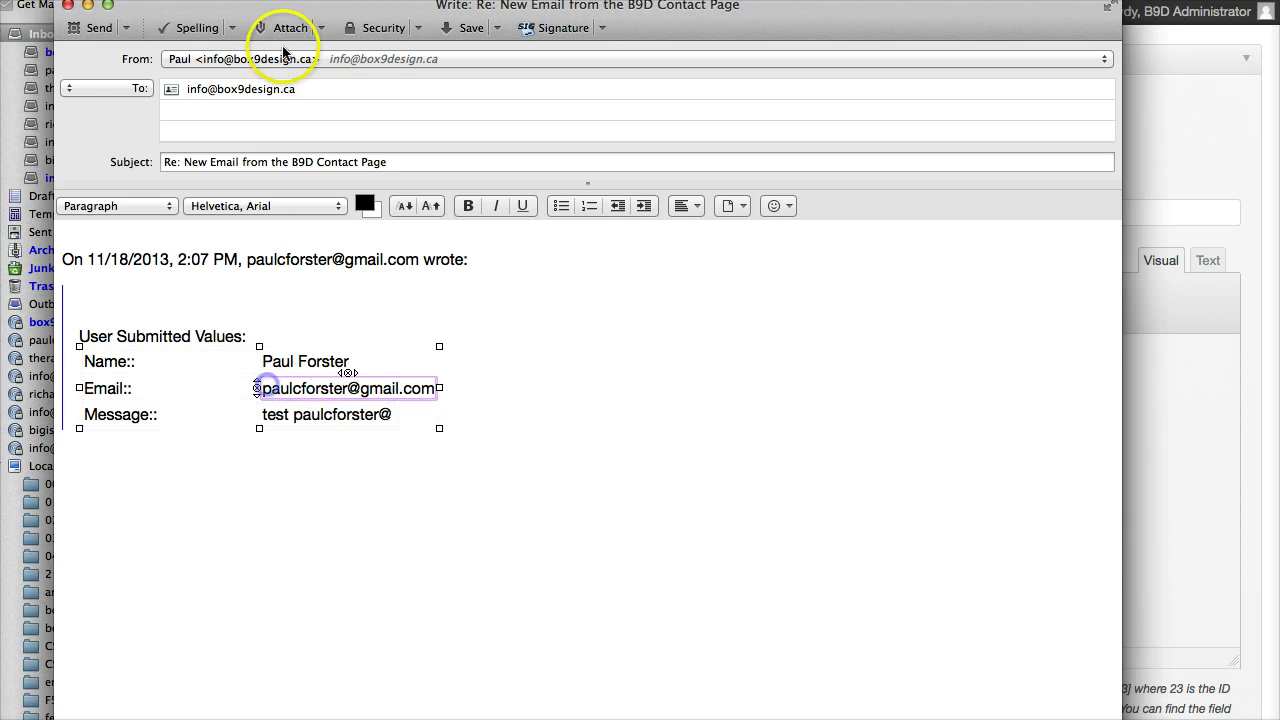
pyautogui.click(324, 88)
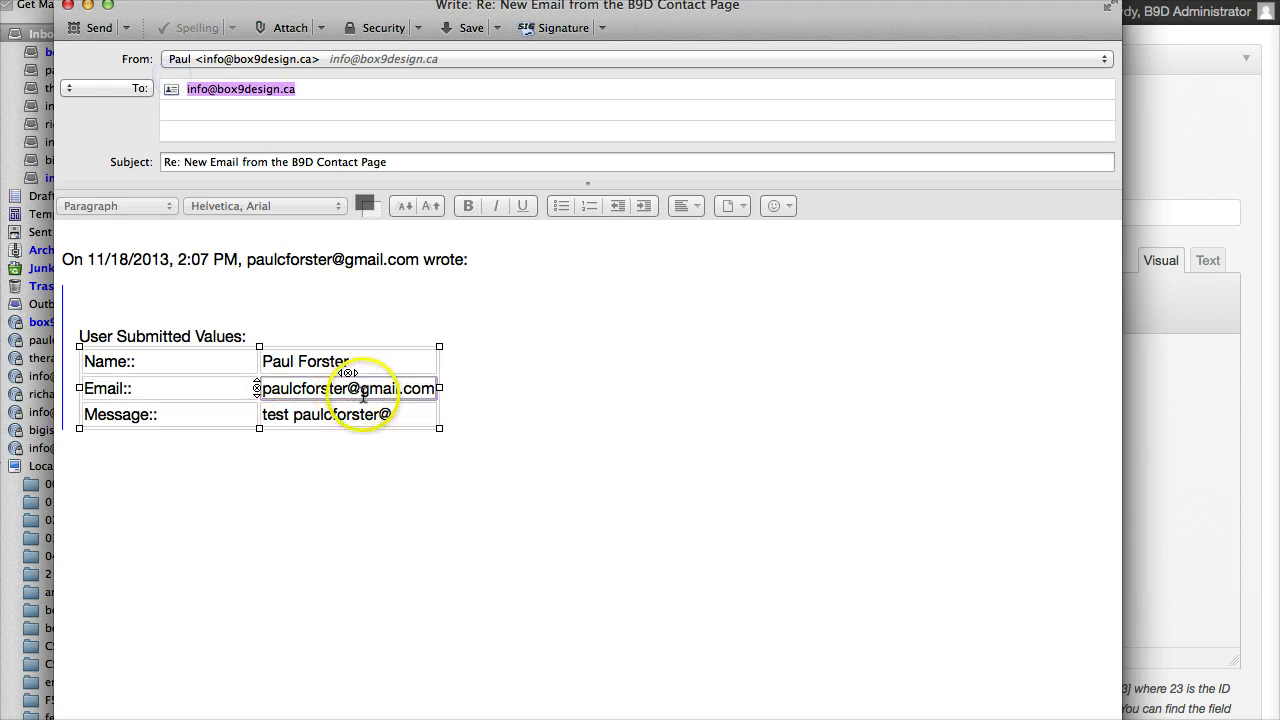
pyautogui.click(425, 388)
pyautogui.moveTo(428, 387); pyautogui.dragTo(257, 389)
pyautogui.press('super+c')
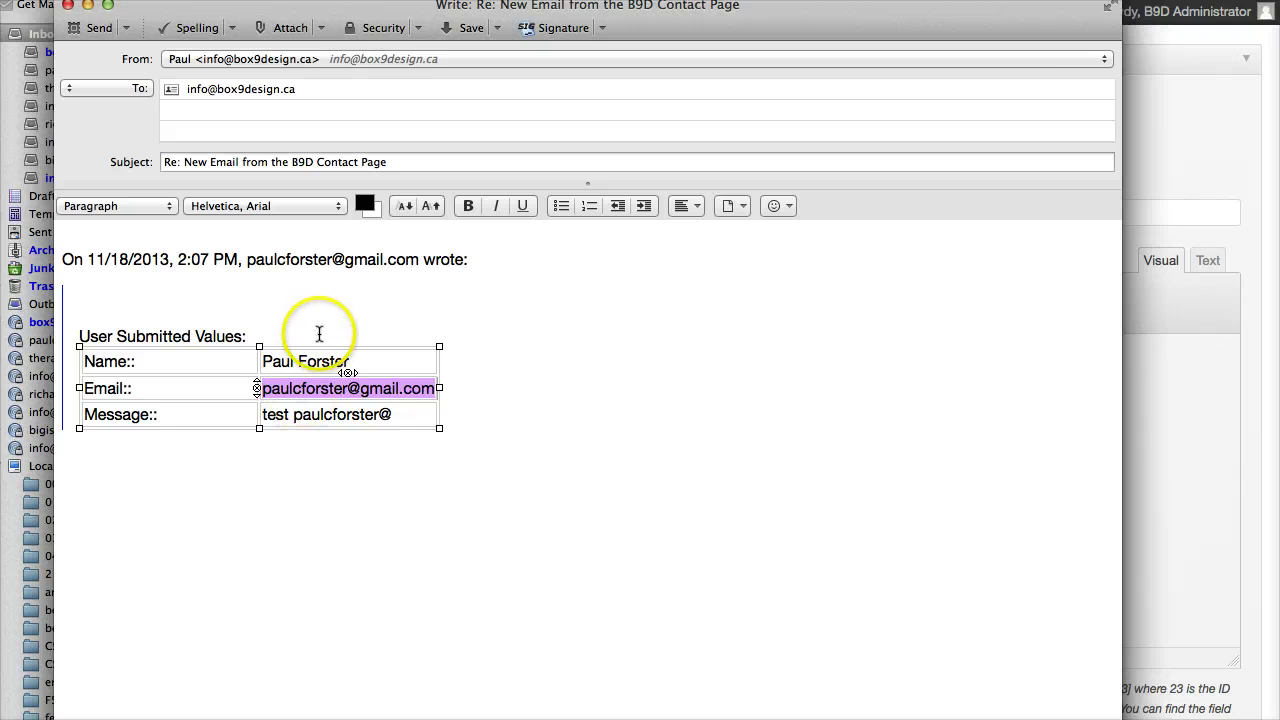
pyautogui.click(155, 89)
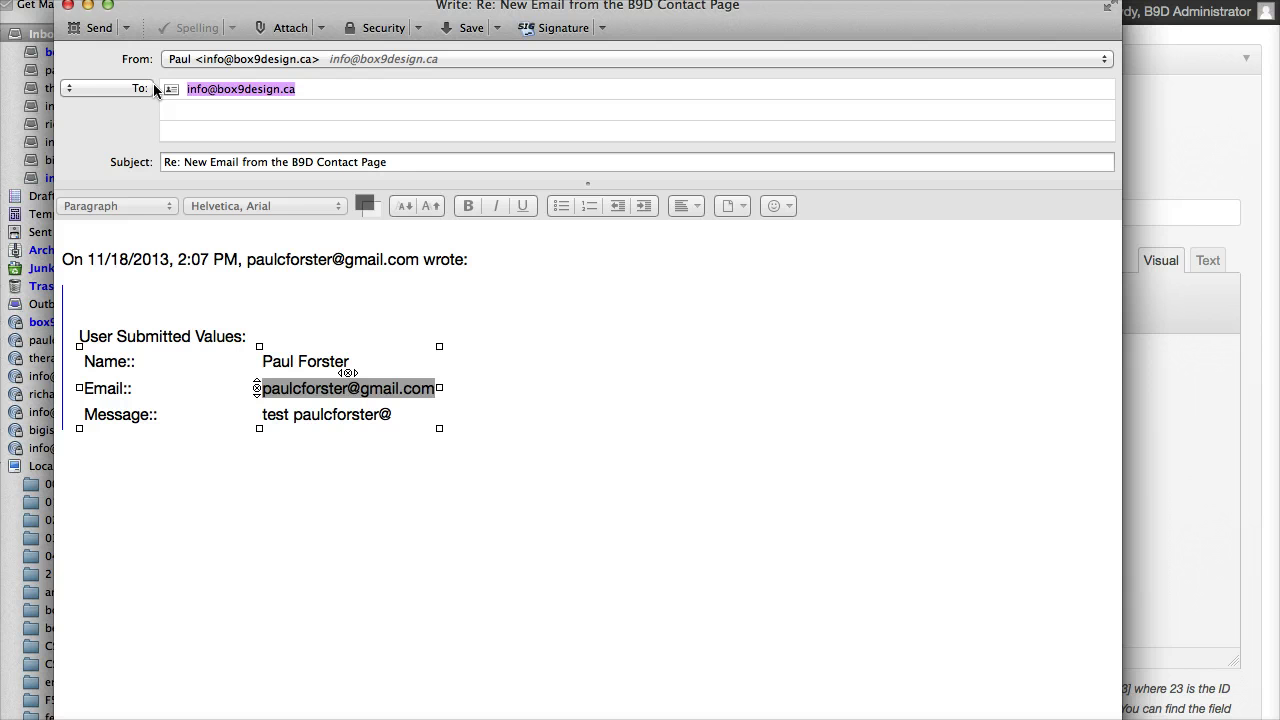
pyautogui.press('super+v')
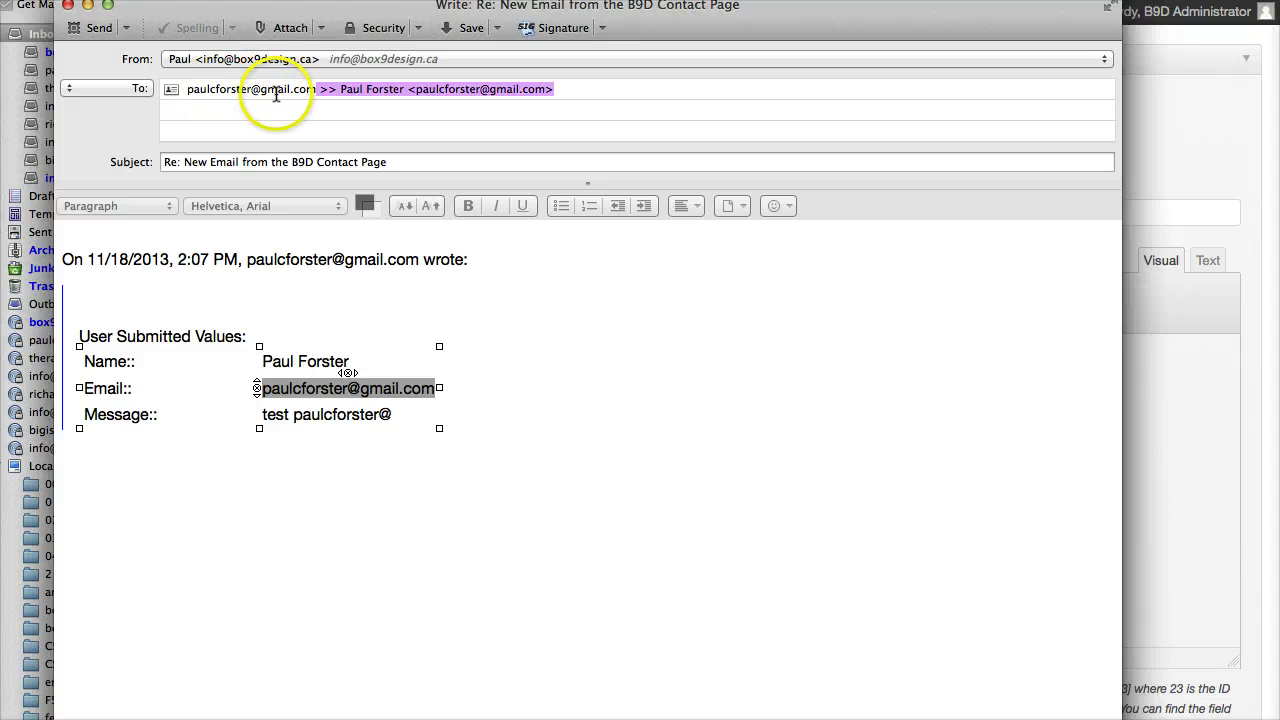
# Step: Re-copy the address, set it as the plain recipient, then close the reply with Don't Save
pyautogui.rightClick(334, 388)
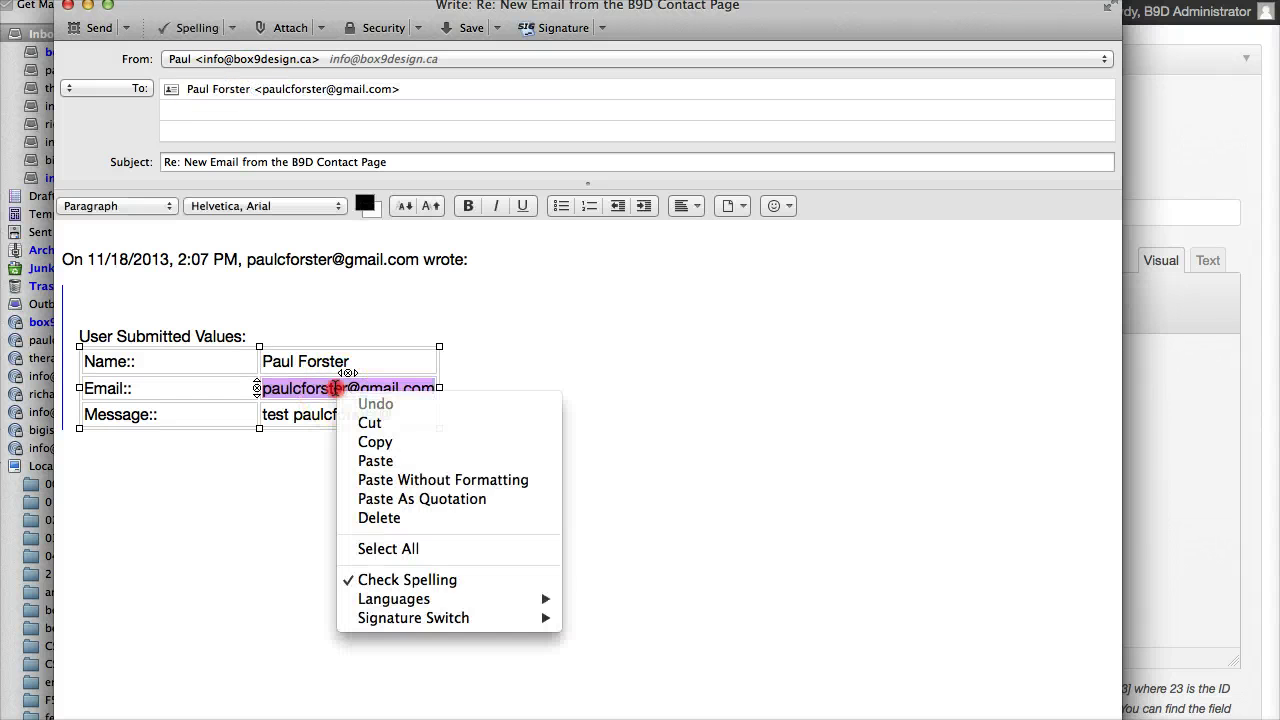
pyautogui.click(390, 441)
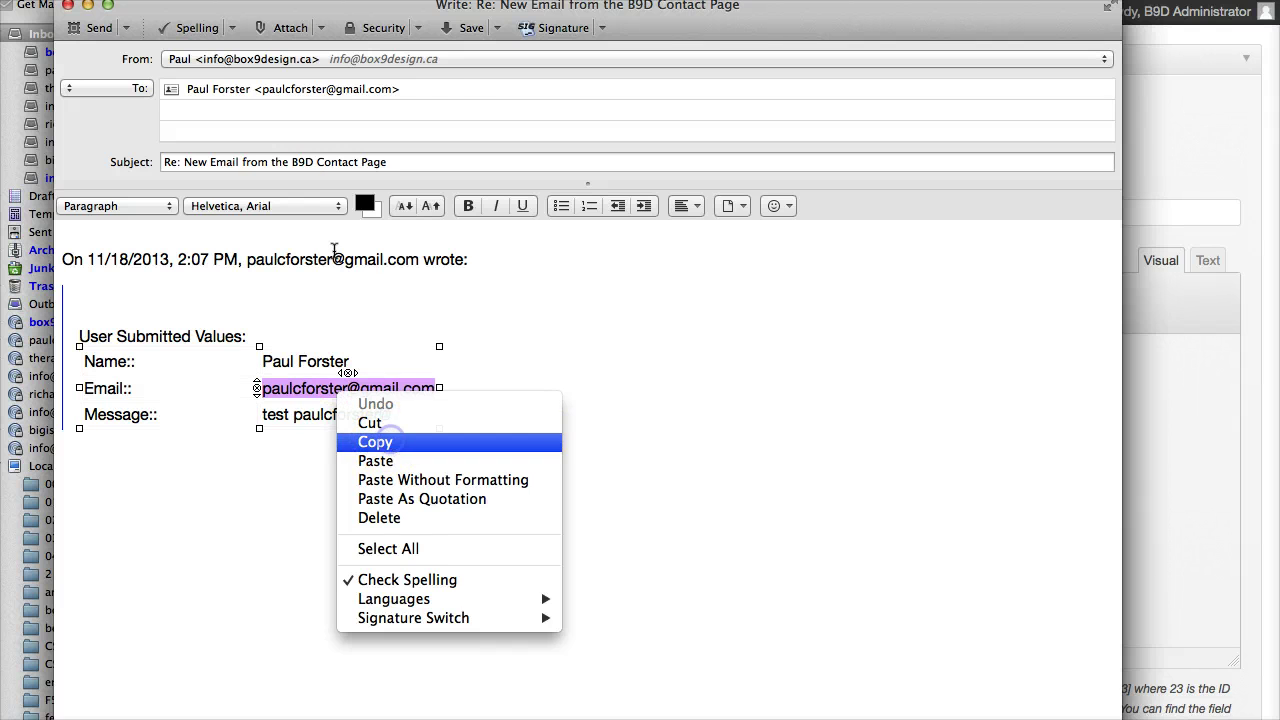
pyautogui.tripleClick(205, 89)
pyautogui.rightClick(215, 90)
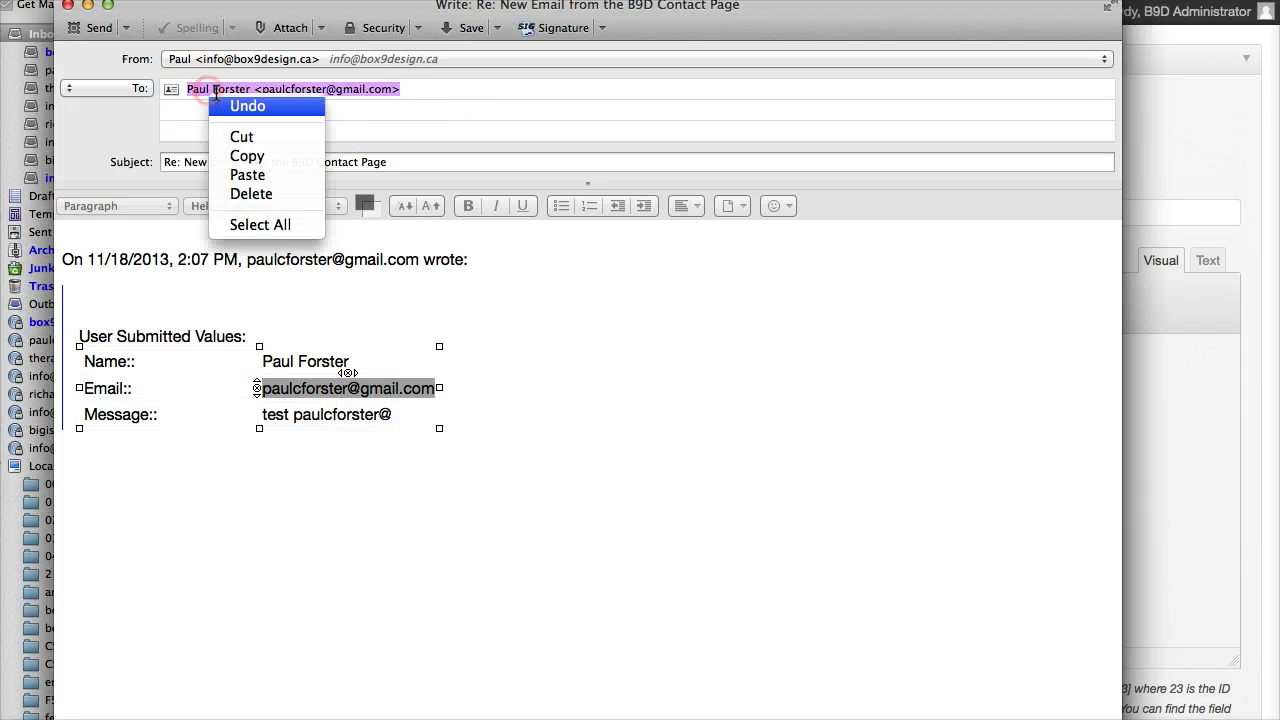
pyautogui.click(272, 173)
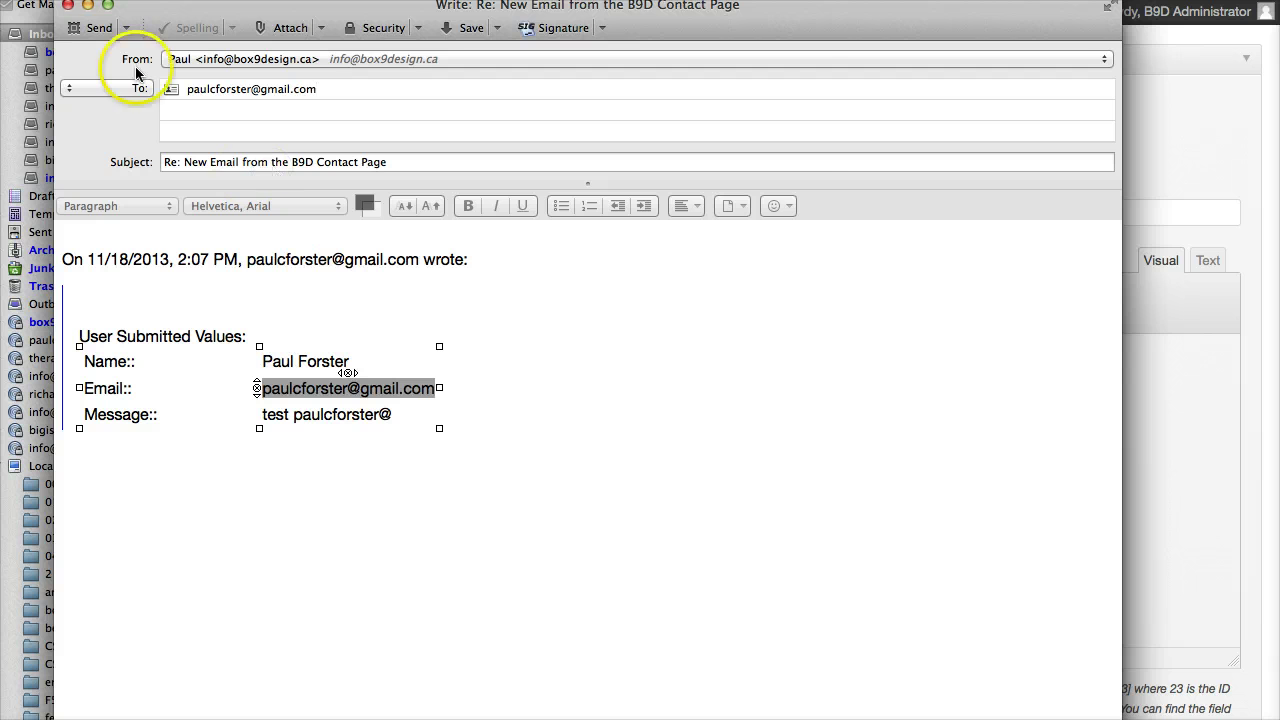
pyautogui.click(67, 6)
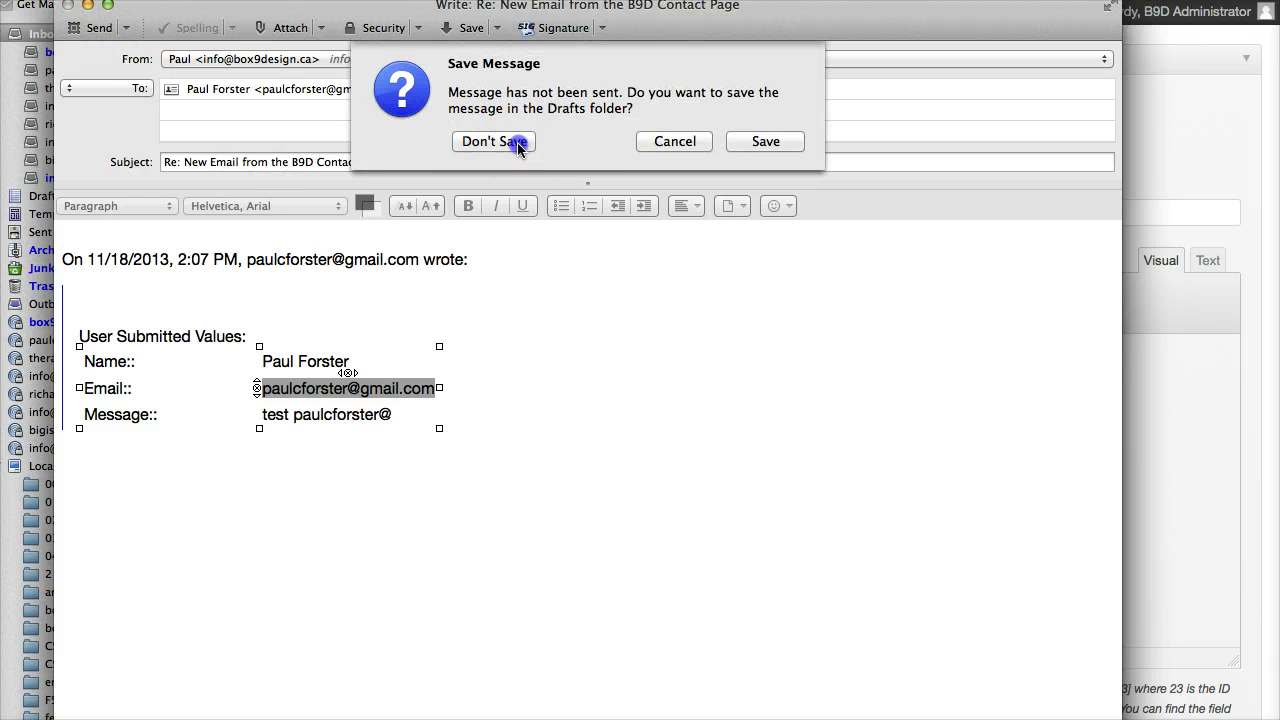
pyautogui.click(517, 142)
# Step: Reply to the second submission and paste its quoted Email value over the To address
pyautogui.click(483, 82)
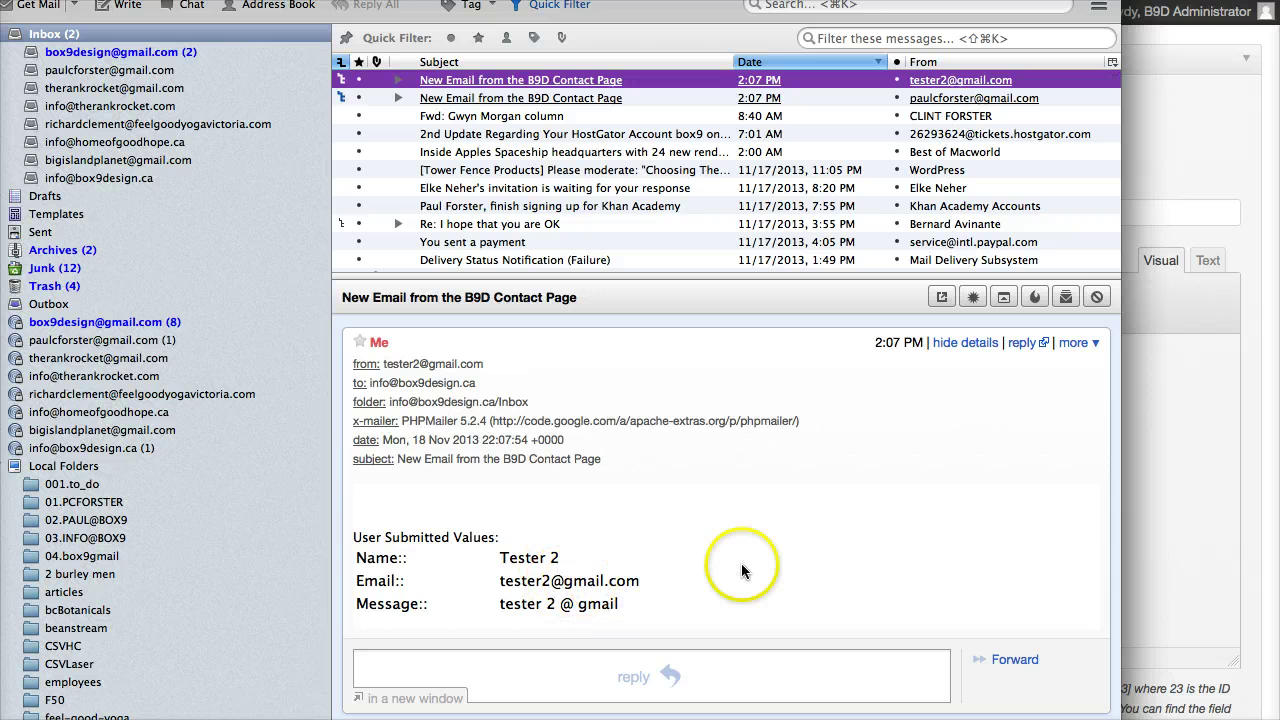
pyautogui.click(1025, 344)
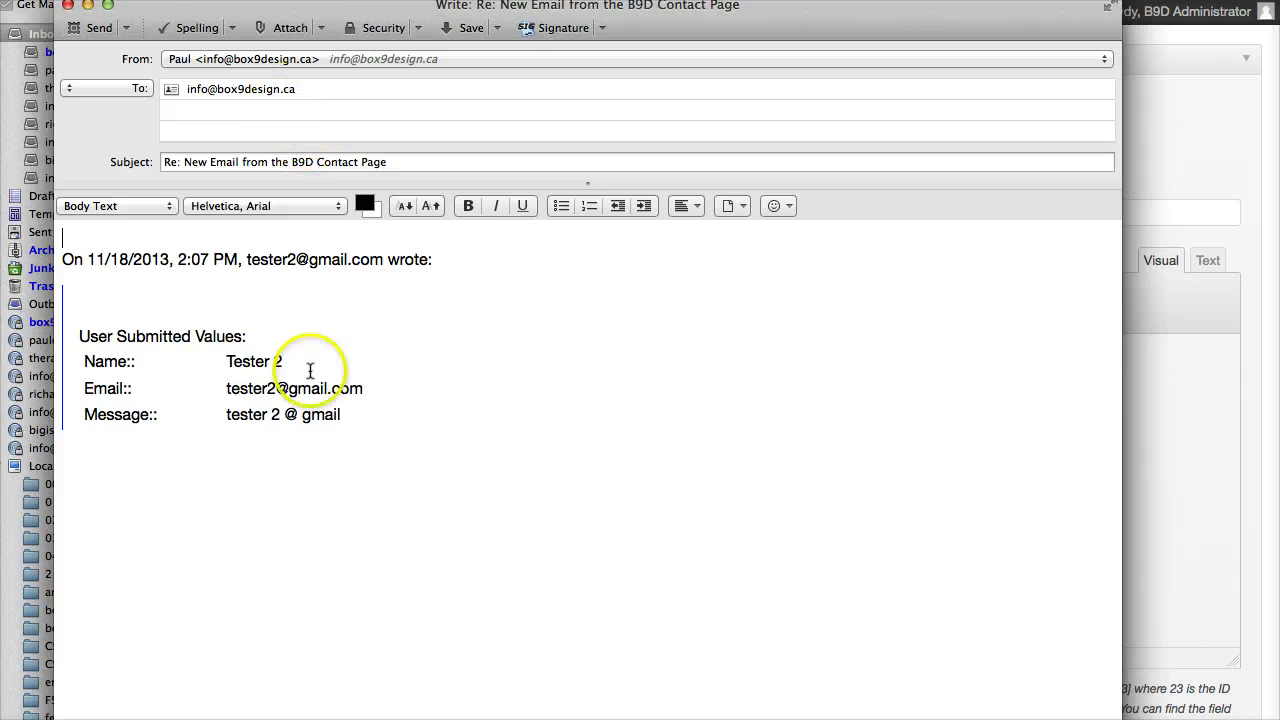
pyautogui.moveTo(341, 389)
pyautogui.mouseDown()
pyautogui.moveTo(252, 389)
pyautogui.moveTo(357, 386)
pyautogui.mouseUp()
pyautogui.rightClick(328, 390)
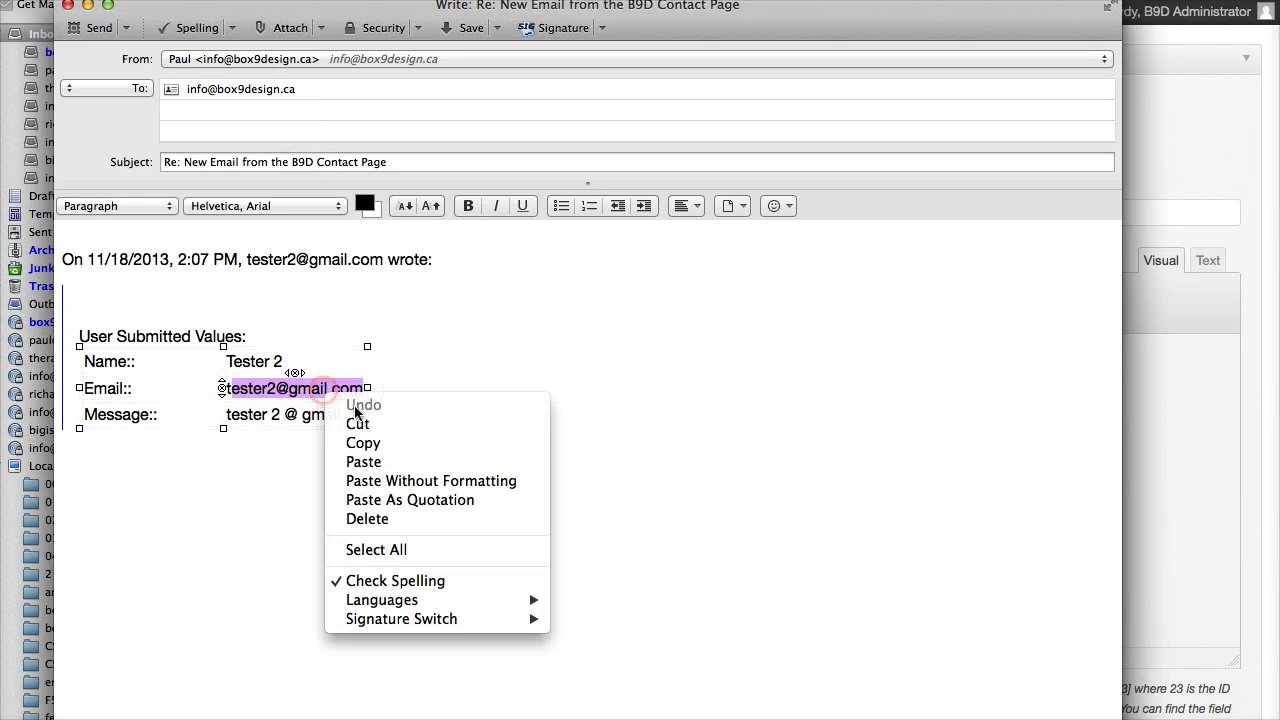
pyautogui.click(363, 443)
pyautogui.click(160, 88)
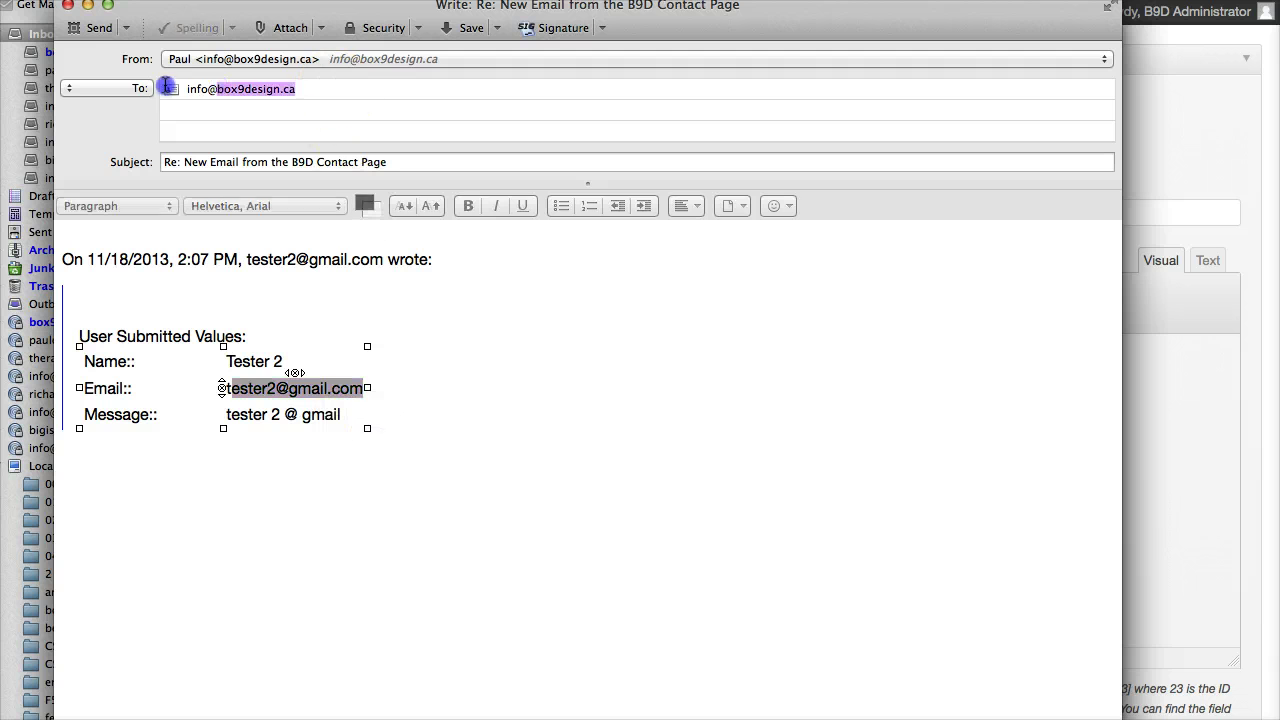
pyautogui.rightClick(225, 87)
pyautogui.click(294, 168)
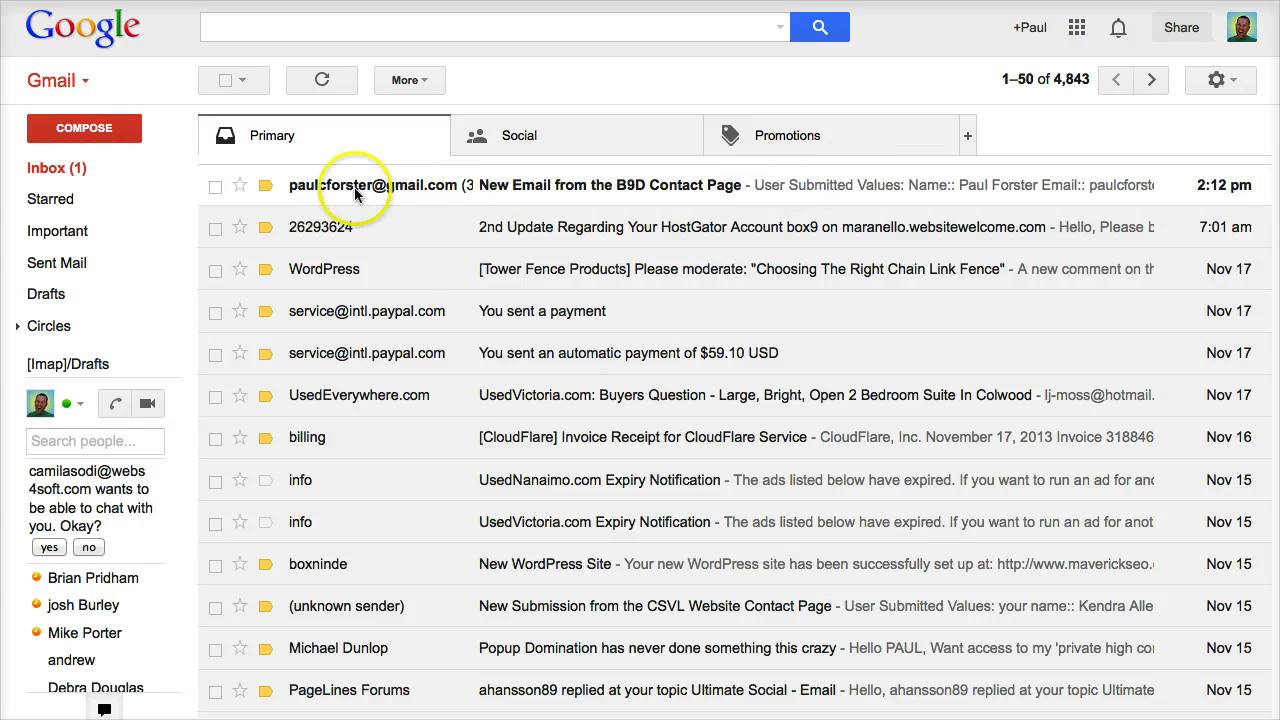
# Step: Open the 'New Email from the B9D Contact Page' thread and scroll through its three grouped submissions
pyautogui.click(543, 187)
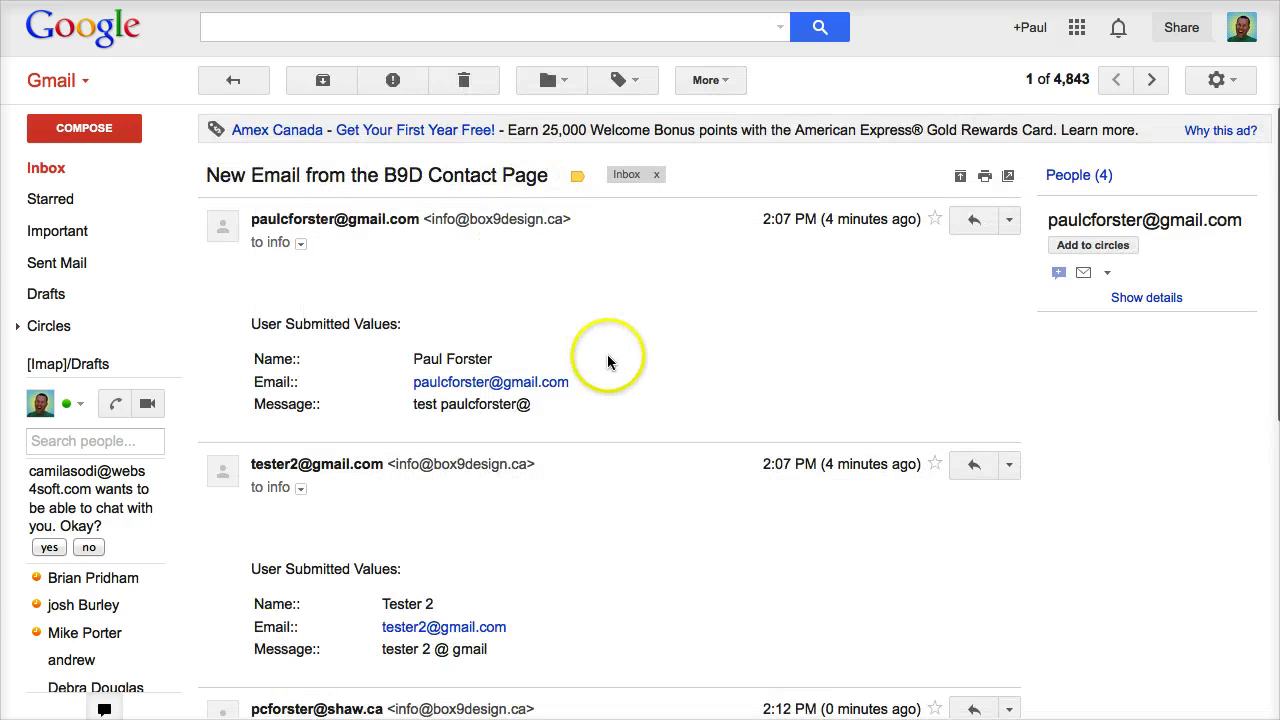
pyautogui.scroll(-1, 606, 351)
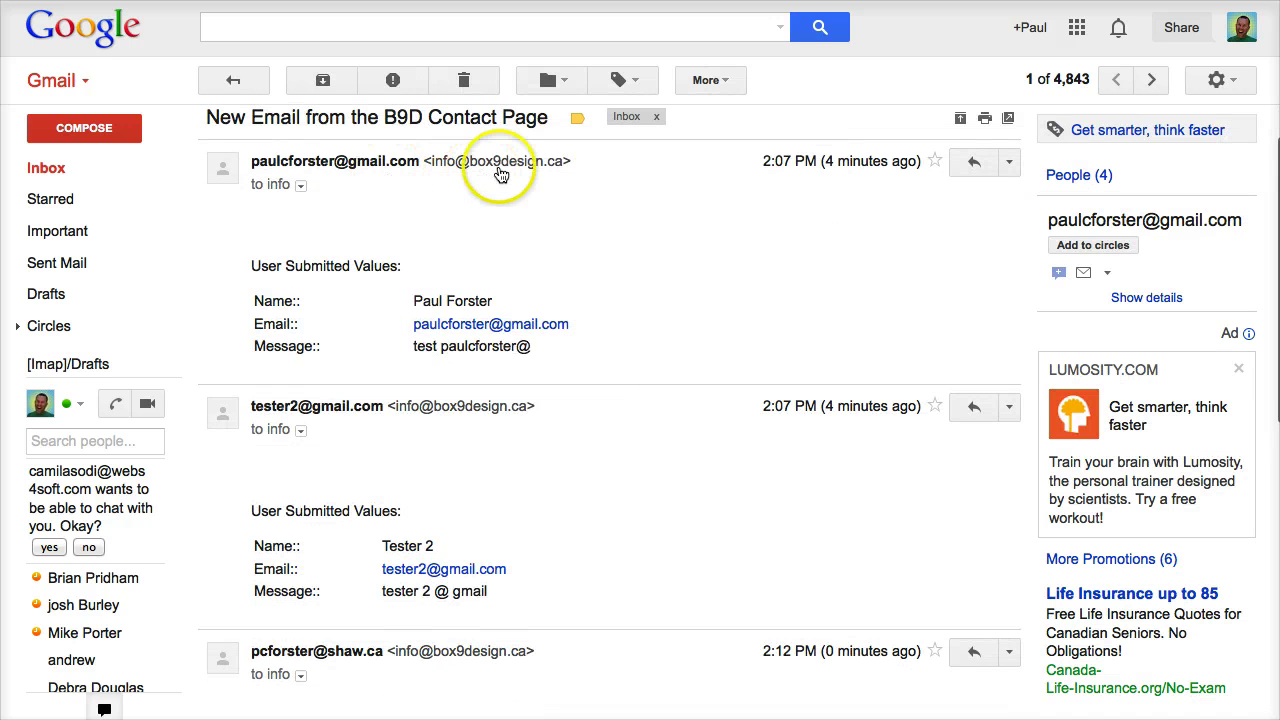
pyautogui.scroll(-1, 466, 406)
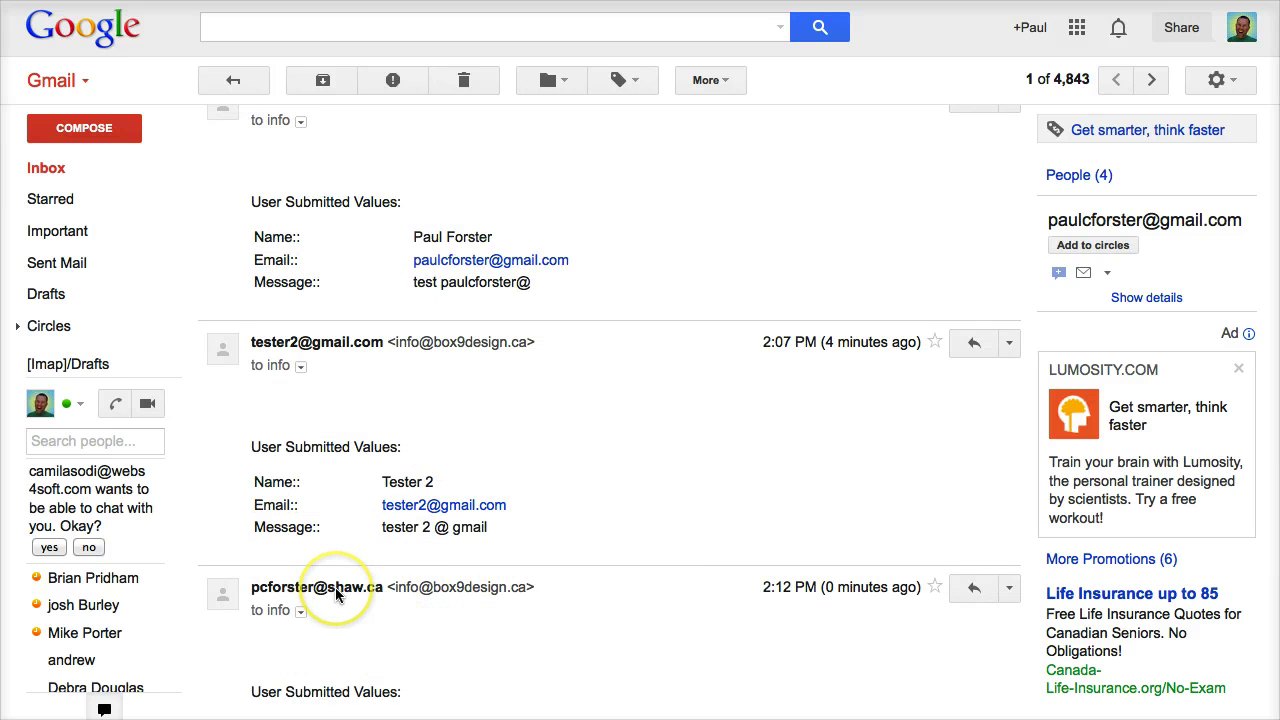
pyautogui.moveTo(337, 594)
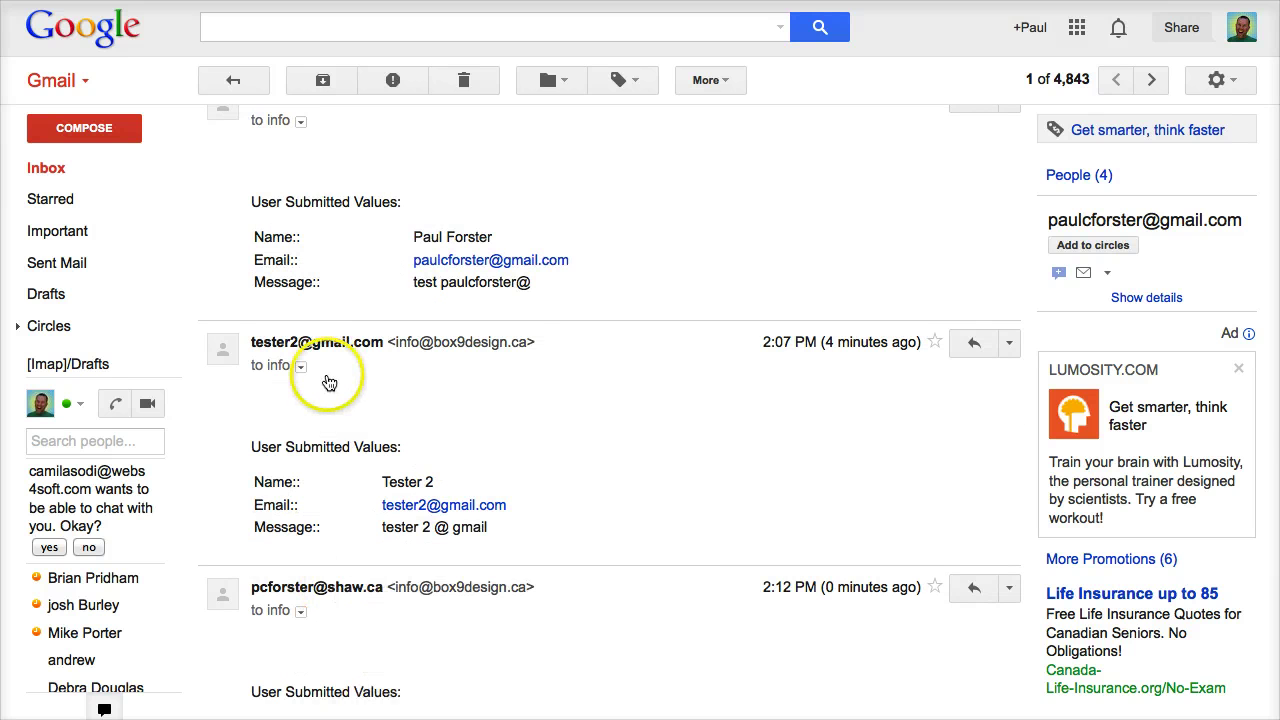
pyautogui.scroll(1, 328, 386)
pyautogui.scroll(2, 329, 386)
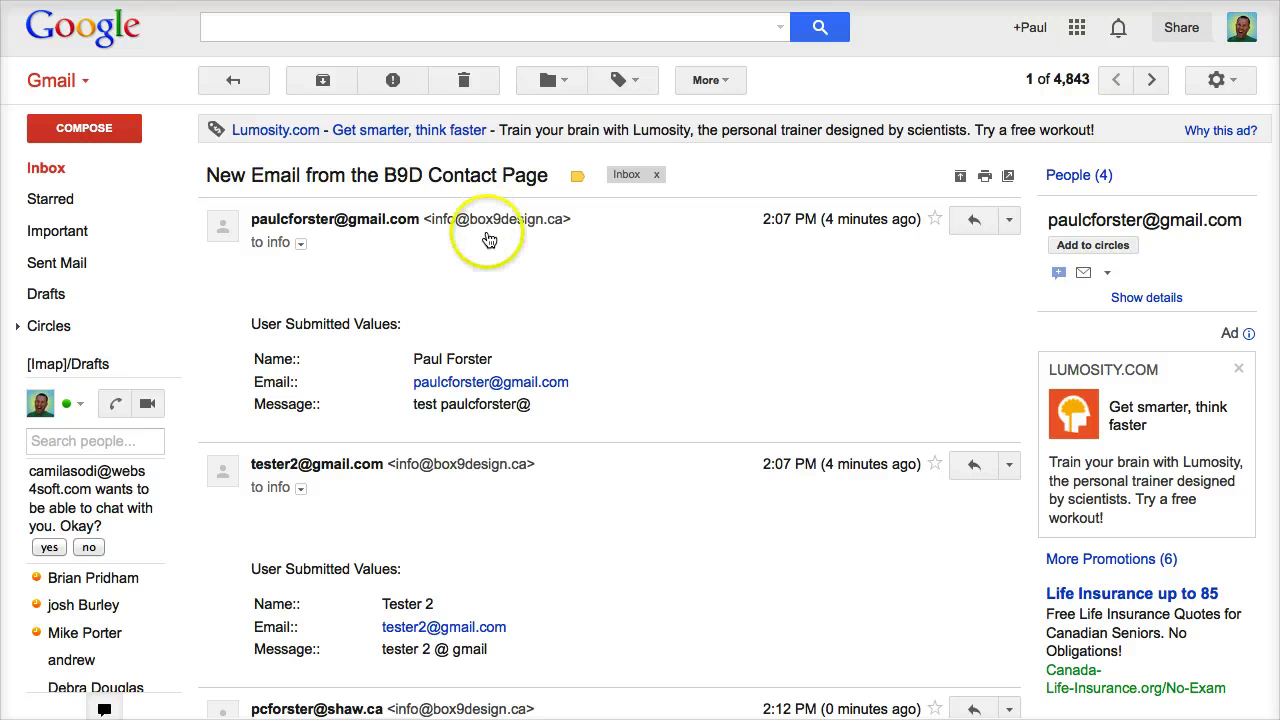
# Step: Select 'Conversation view off' in Gmail's full settings and save the changes
pyautogui.click(1222, 82)
pyautogui.click(1152, 277)
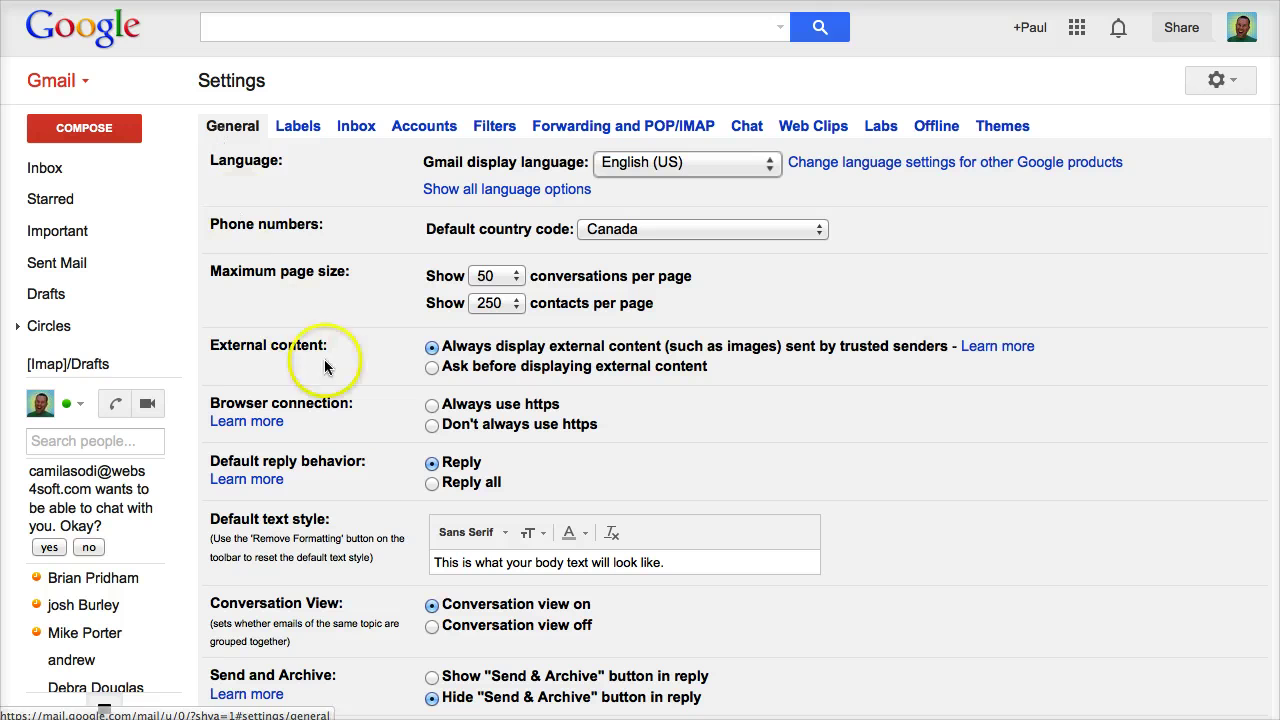
pyautogui.click(438, 628)
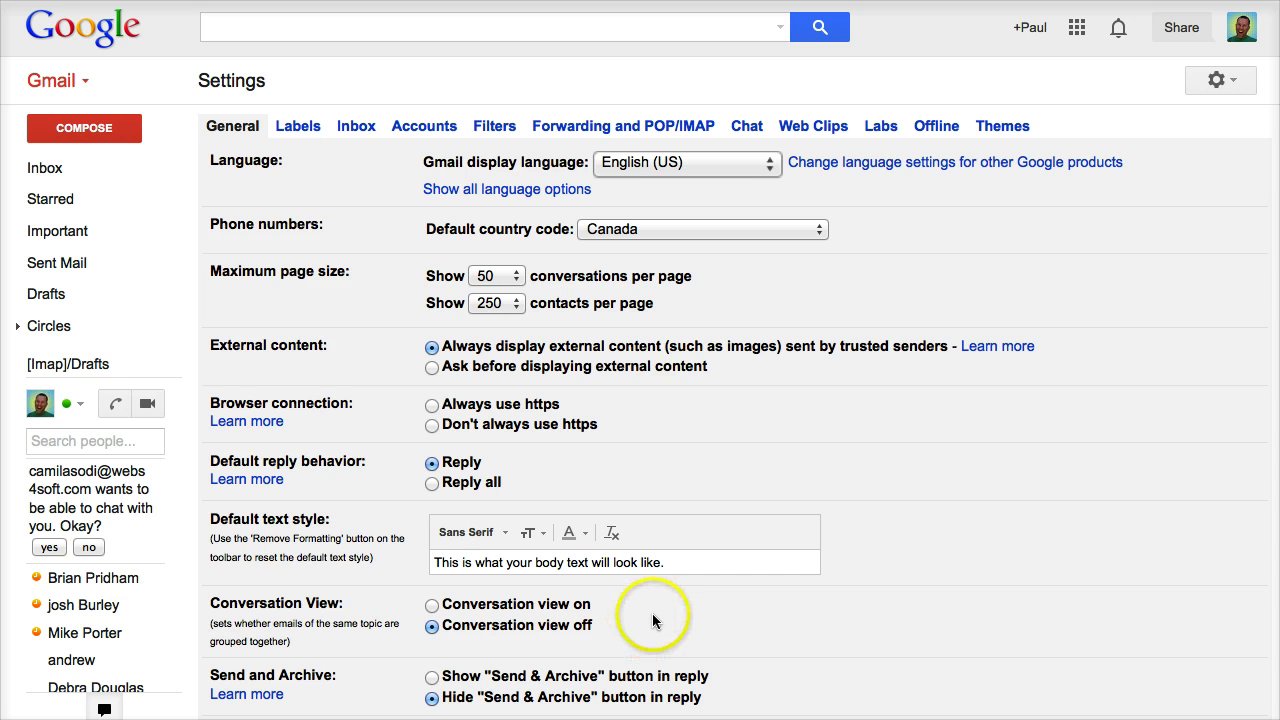
pyautogui.scroll(-10, 652, 613)
pyautogui.scroll(-3, 539, 628)
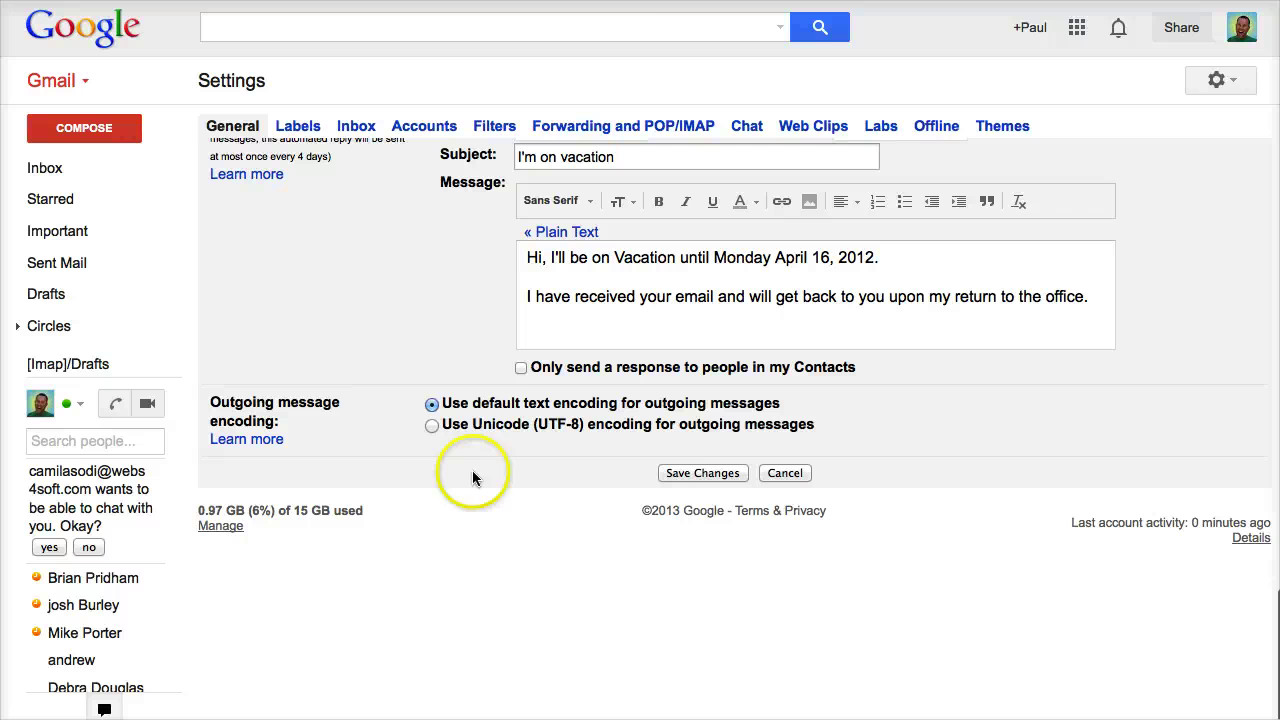
pyautogui.click(703, 472)
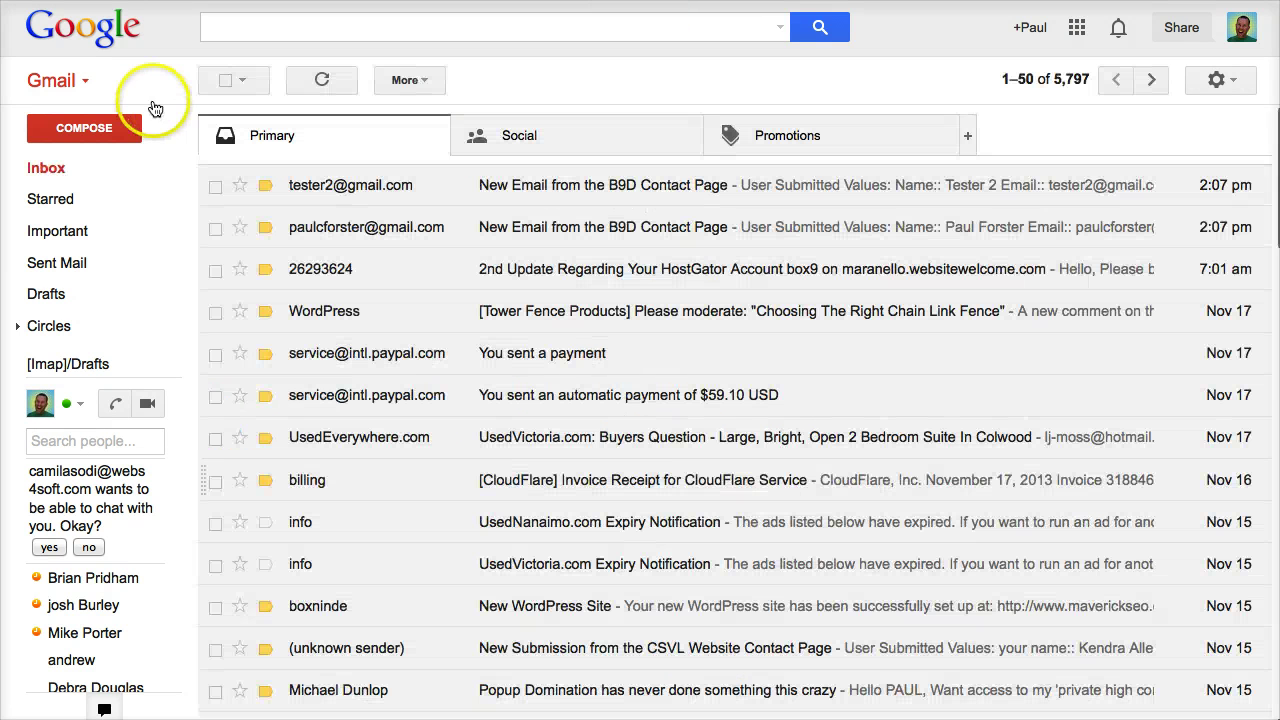
pyautogui.click(49, 170)
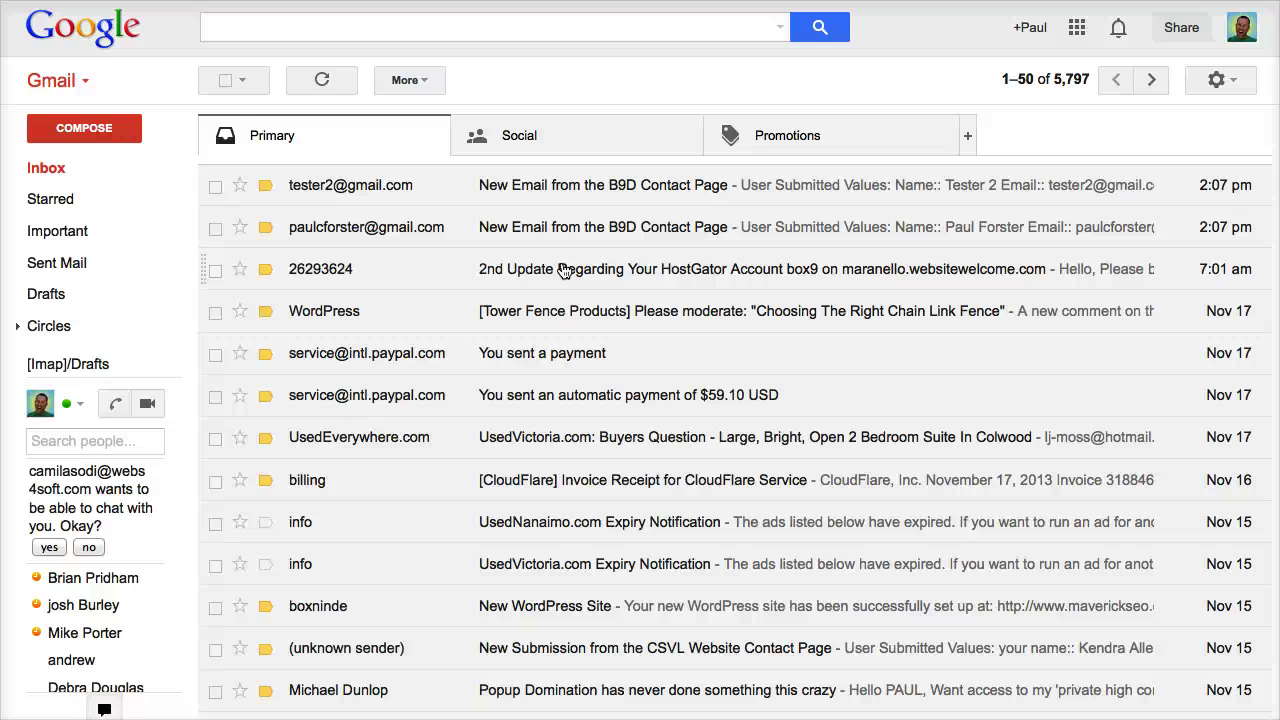
pyautogui.click(562, 270)
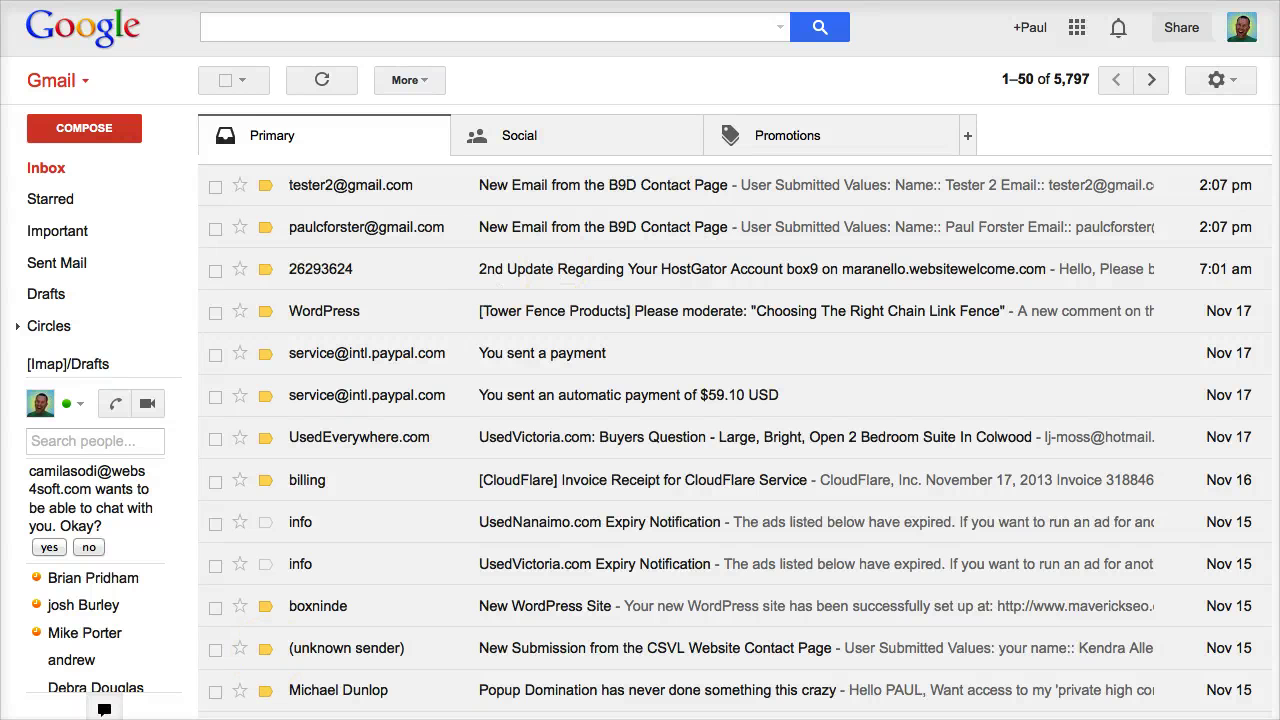